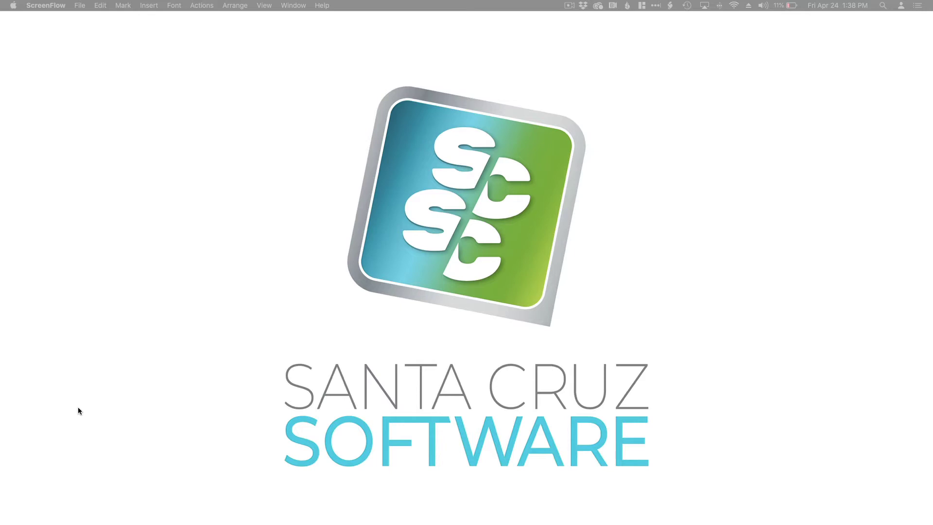
# Switch from ScreenFlow to InDesign with verkauft_brochure.indd open.
pyautogui.press('super+Tab')
pyautogui.press('super+Tab')
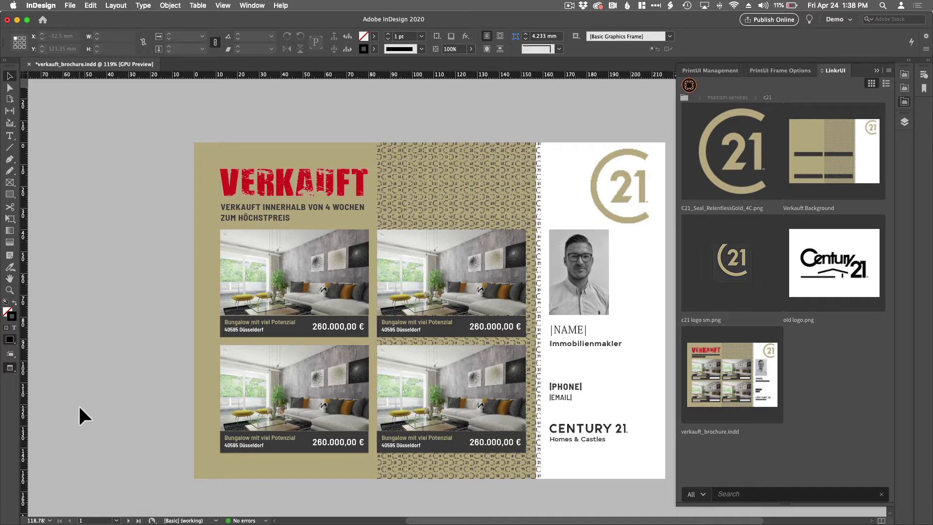
# Look over the c21 folder's five assets listed in the LinkrUI panel.
pyautogui.moveTo(762, 275)
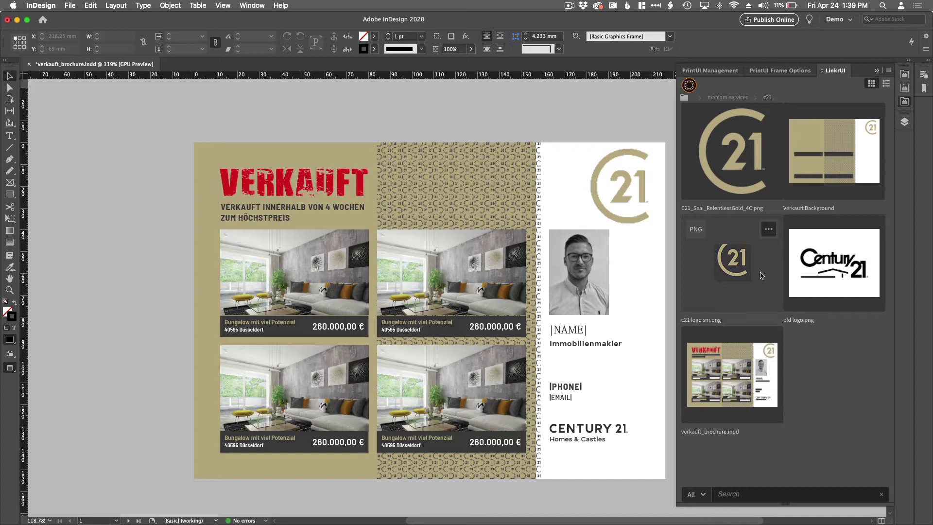
# Open PrintUI Management, then the Layers panel showing Foreground, Layer 1, Content and Background.
pyautogui.click(707, 71)
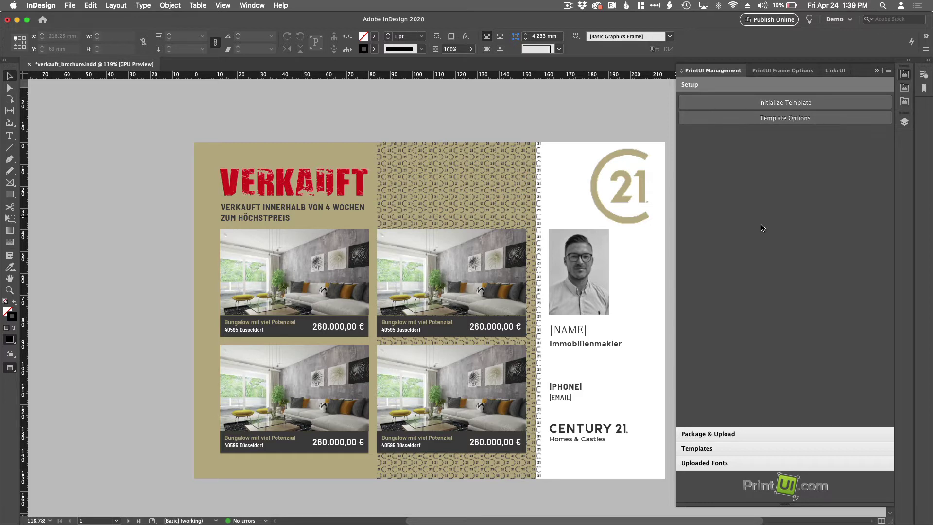
pyautogui.click(905, 123)
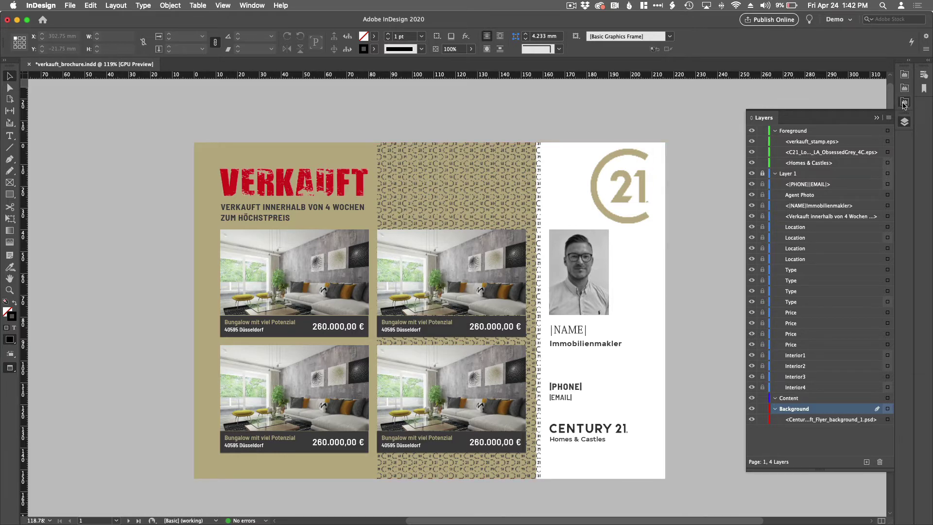
# Start Initialize Template from PrintUI Management and move the Optional Document Layers dialog aside.
pyautogui.click(904, 103)
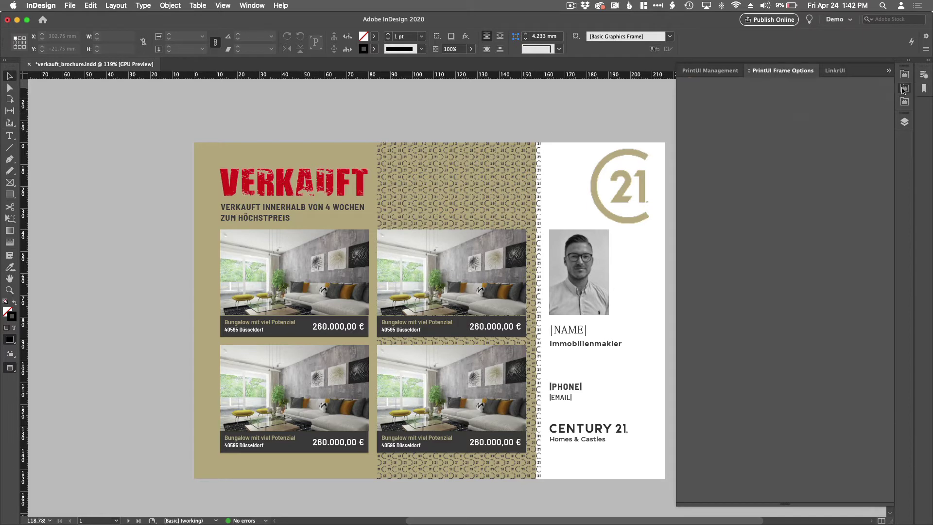
pyautogui.click(904, 89)
pyautogui.click(904, 78)
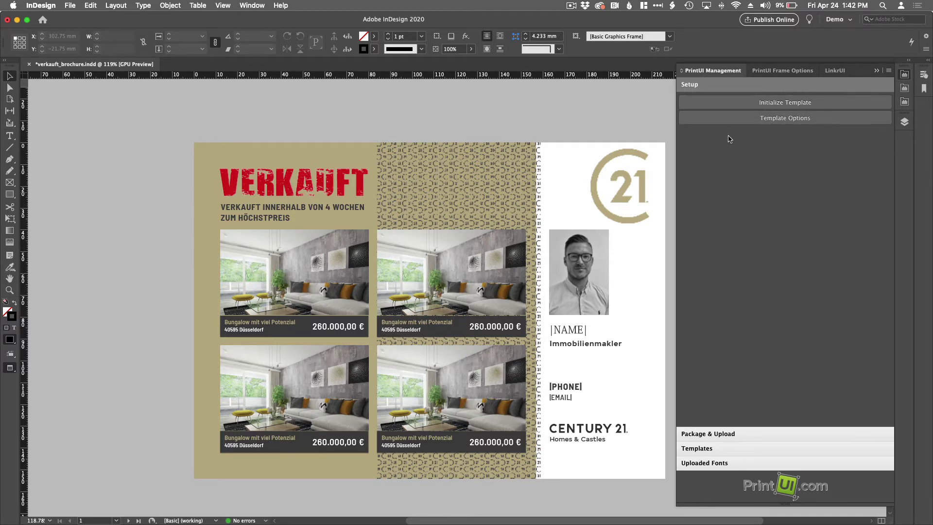
pyautogui.click(785, 103)
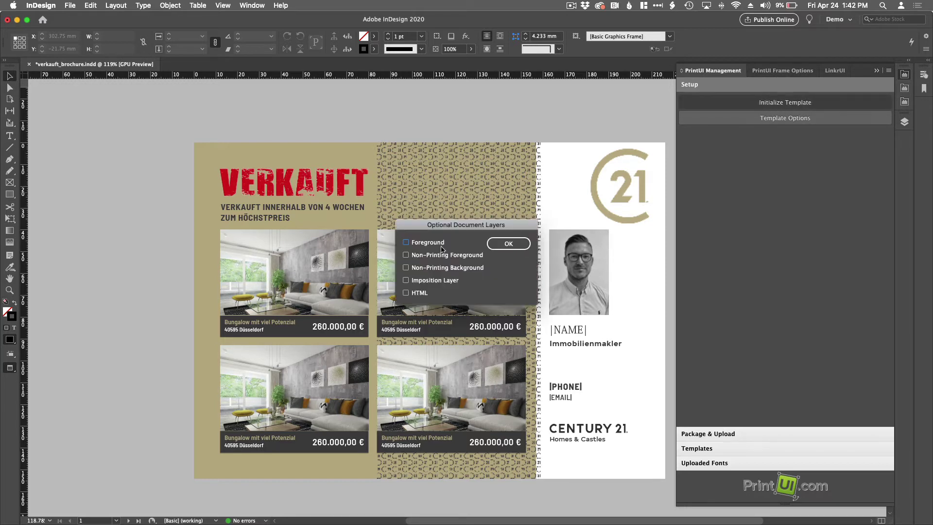
pyautogui.moveTo(462, 227); pyautogui.dragTo(518, 103)
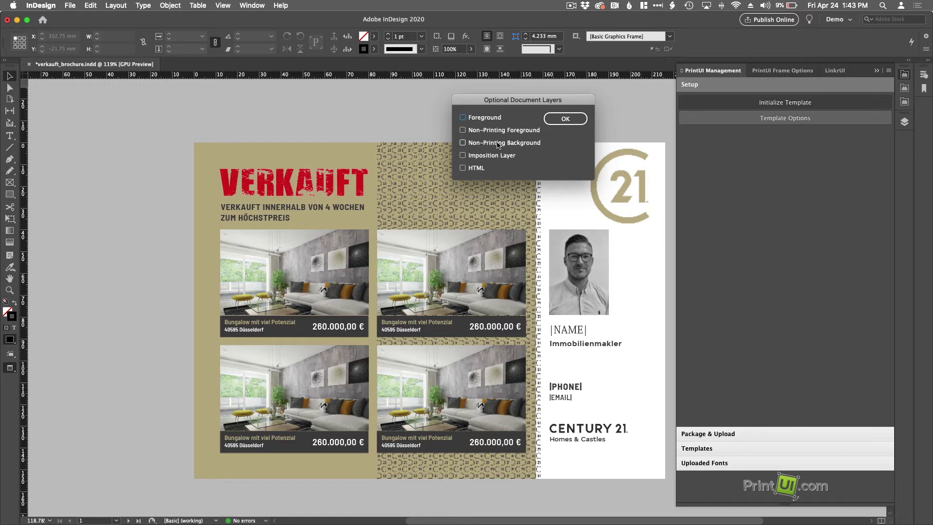
# Confirm with no optional layers and accept Multi-page, Unpredictable Content template options.
pyautogui.click(565, 118)
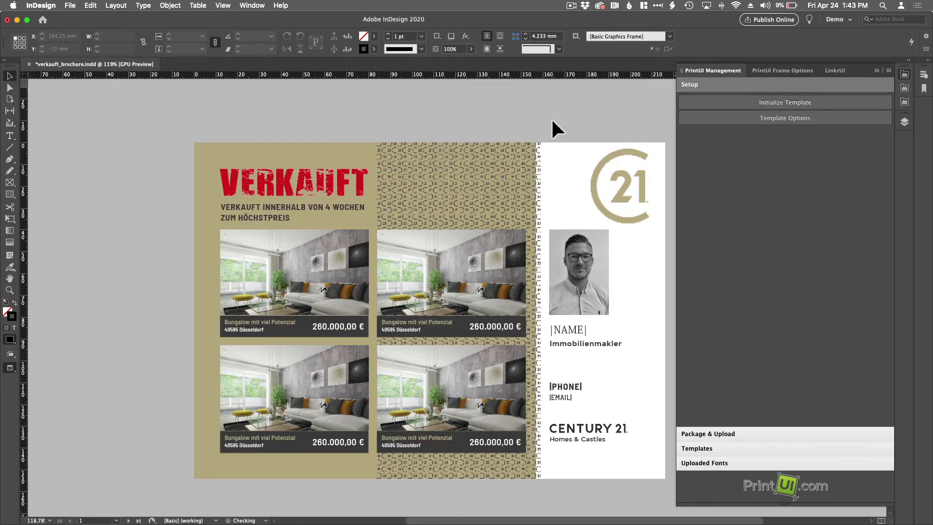
pyautogui.click(759, 119)
pyautogui.moveTo(562, 172); pyautogui.dragTo(612, 94)
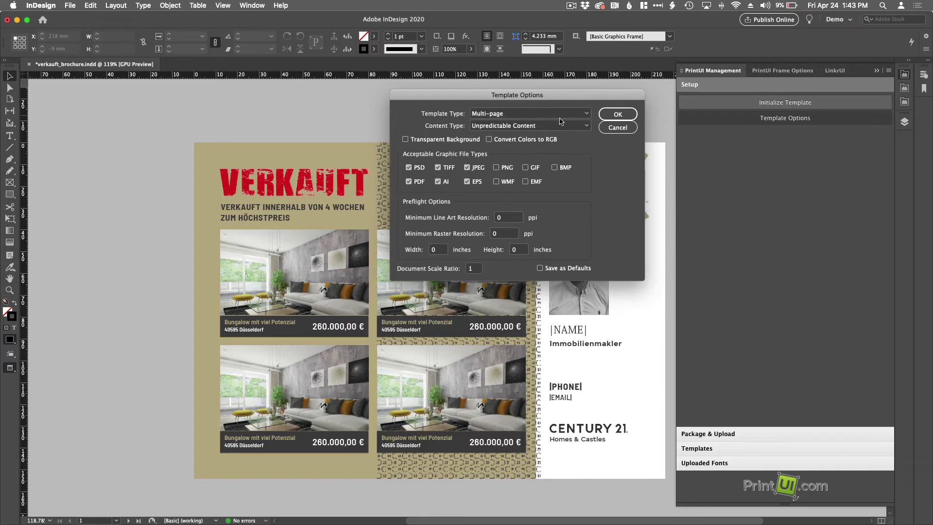
pyautogui.click(615, 116)
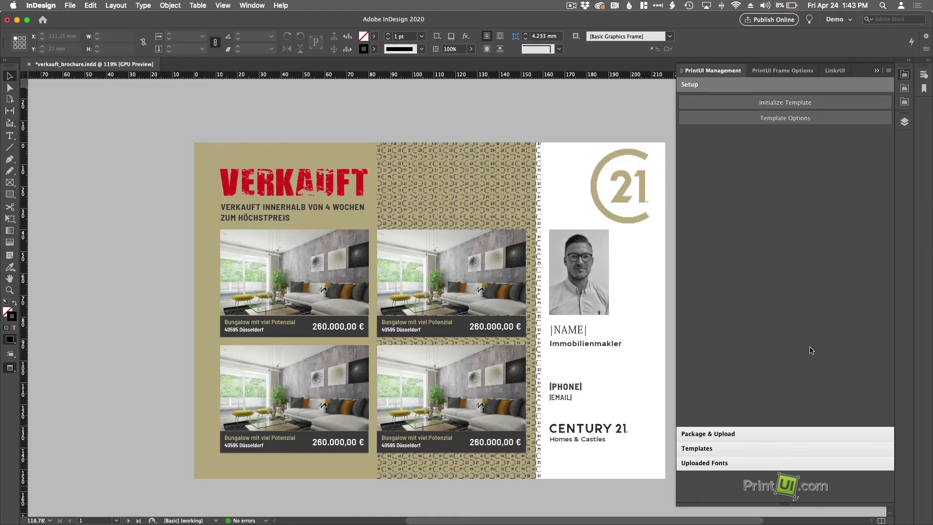
# Check the Layers panel again, then return to the PrintUI Management tools.
pyautogui.click(904, 122)
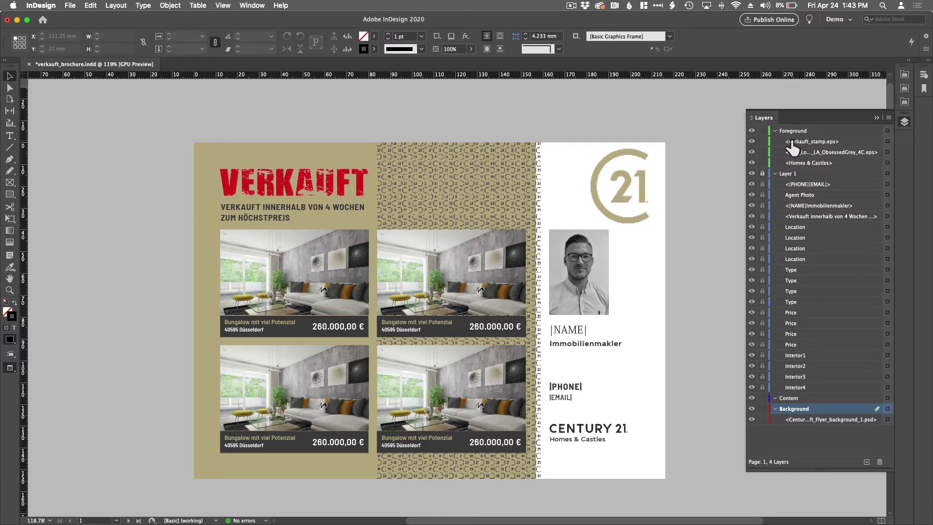
pyautogui.click(904, 75)
# Preflight, package and upload the brochure template, then switch to AEM Assets in Safari.
pyautogui.click(701, 434)
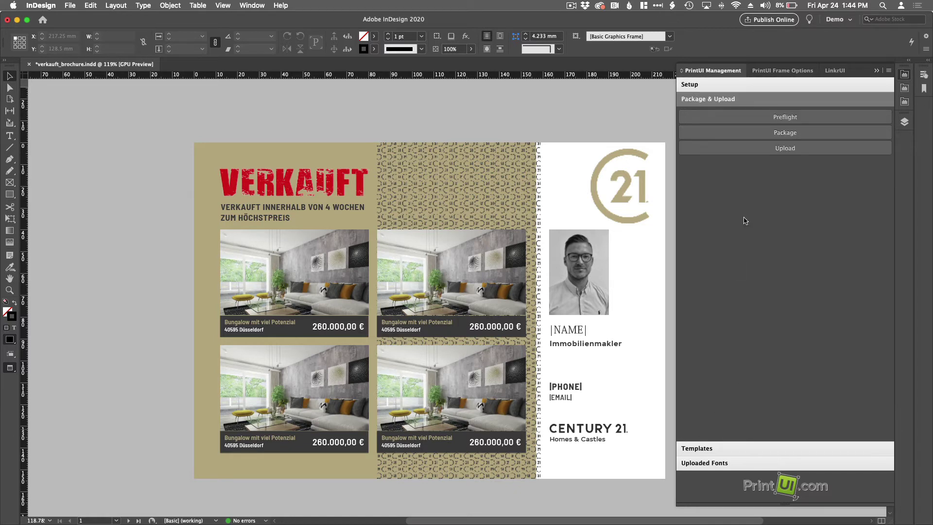
pyautogui.click(785, 149)
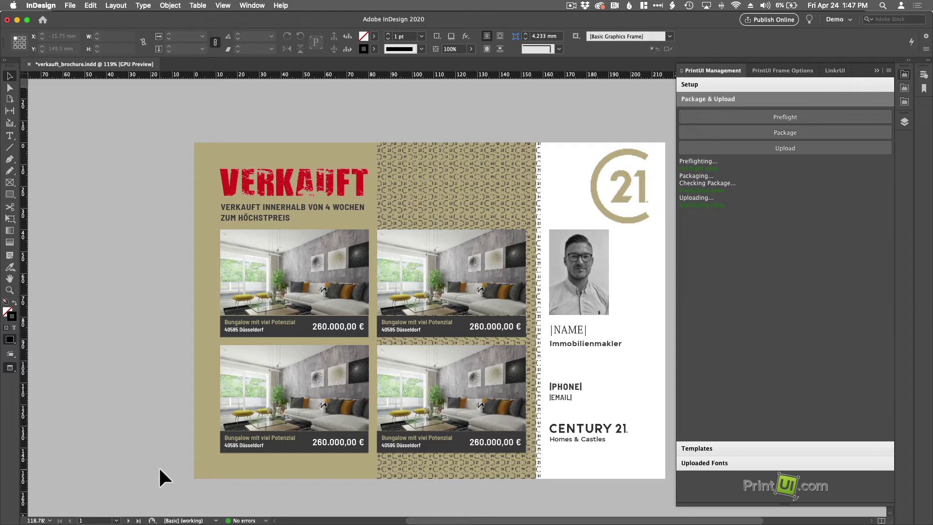
pyautogui.press('super+Tab')
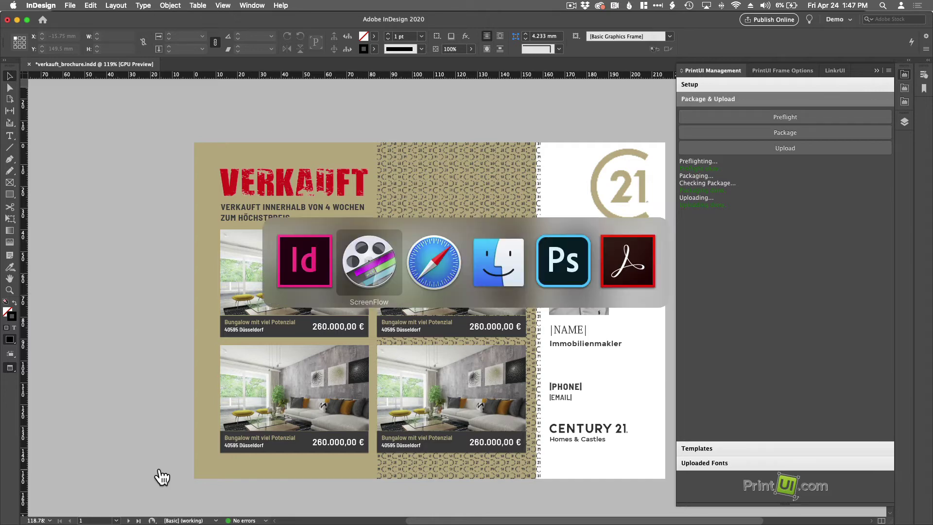
pyautogui.press('super+Tab')
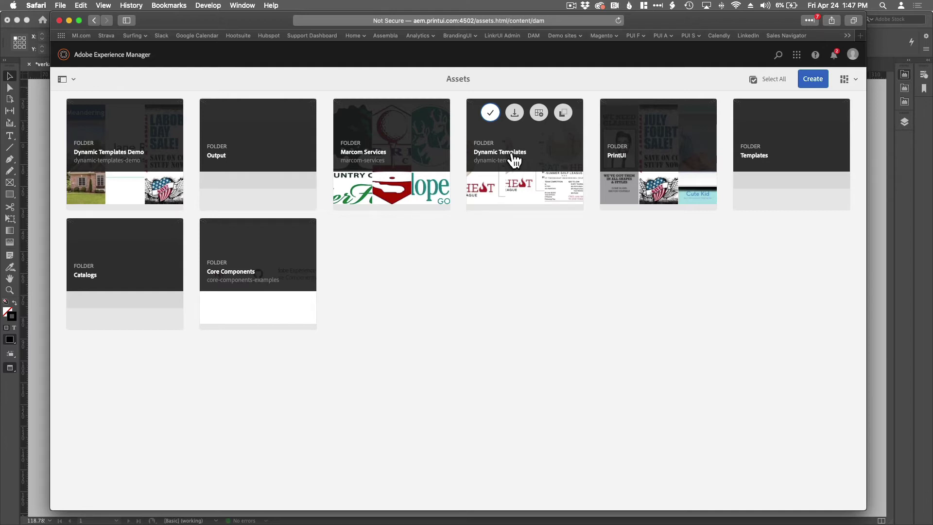
# Search AEM Assets for 'verkauft' to find the background, dynamic template and .indd file.
pyautogui.click(778, 55)
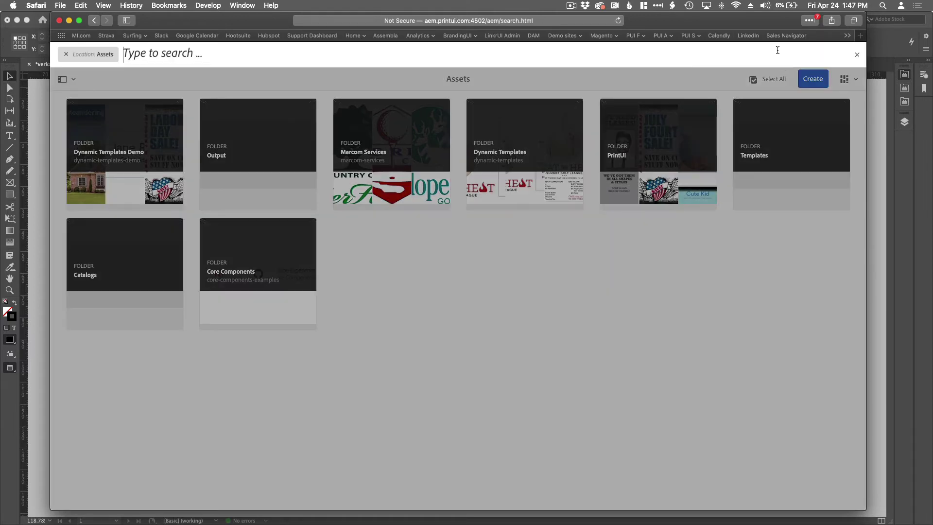
pyautogui.write('ver')
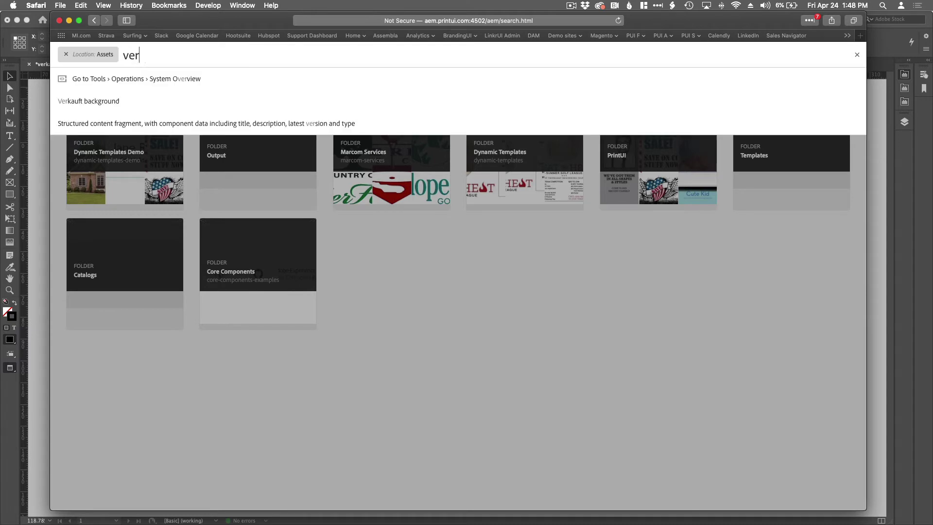
pyautogui.write('kau')
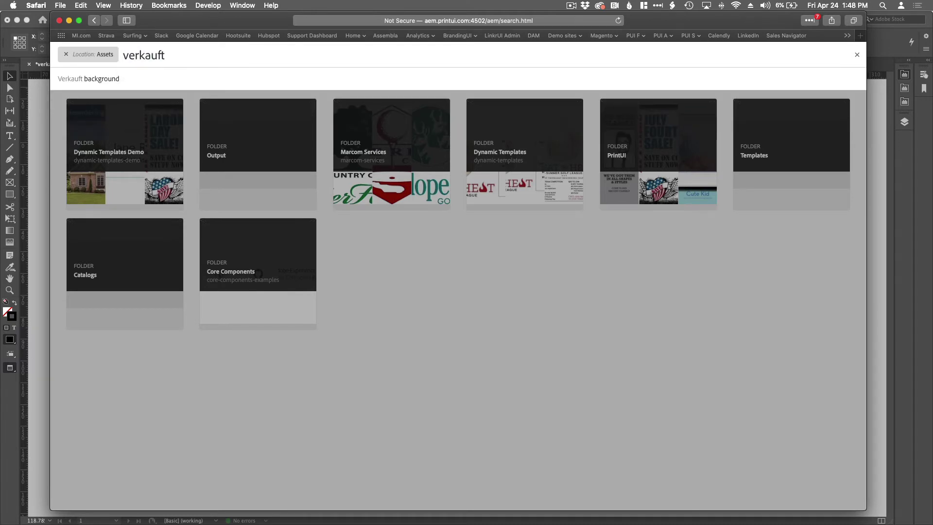
pyautogui.write('ft')
pyautogui.press('Return')
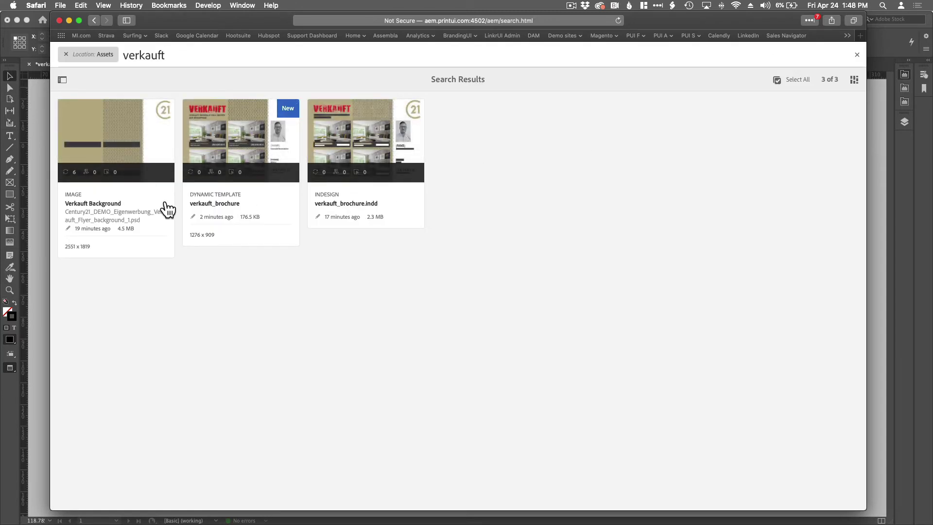
# Review the three verkauft results, then close the search to return to the Assets folders.
pyautogui.moveTo(102, 208)
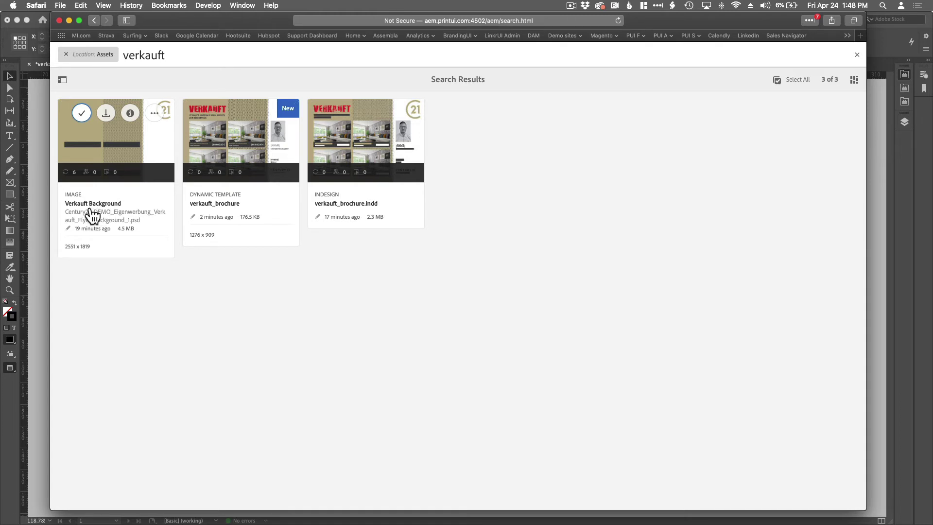
pyautogui.moveTo(401, 231)
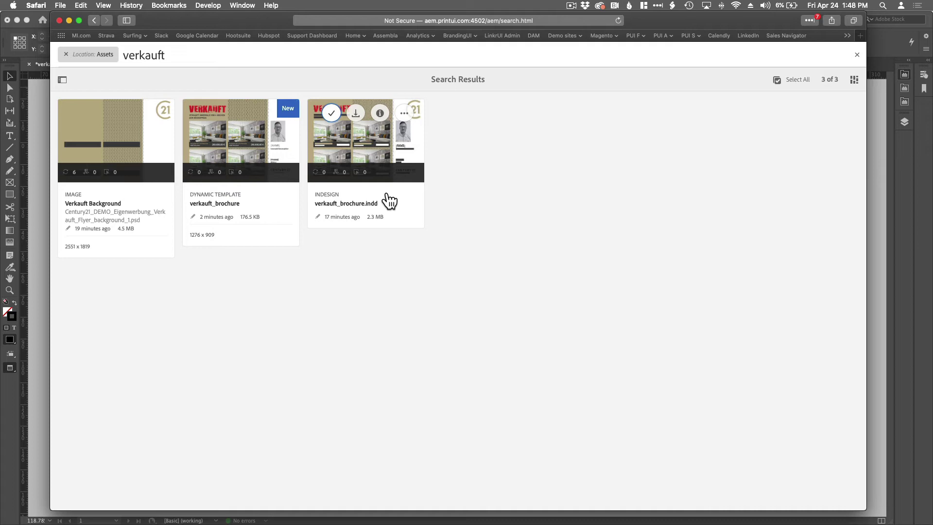
pyautogui.moveTo(264, 217)
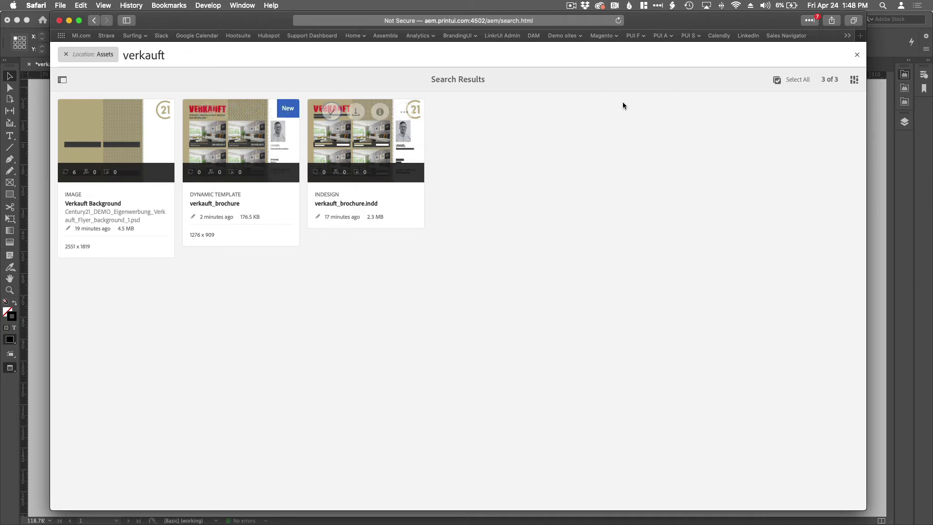
pyautogui.click(857, 57)
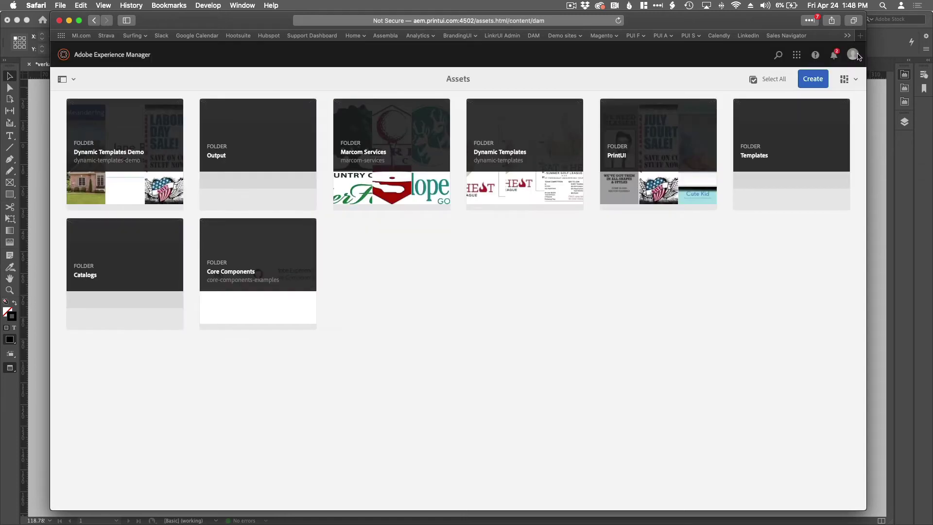
# Open Dynamic Templates and browse the Beat_the_Heat_League and Cinco_de_Mayo templates.
pyautogui.click(542, 159)
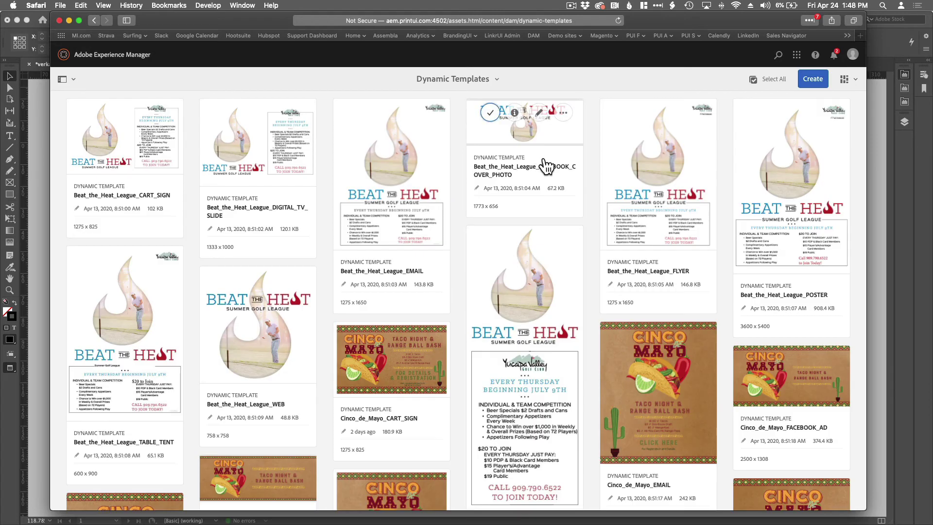
pyautogui.scroll(-15, 539, 183)
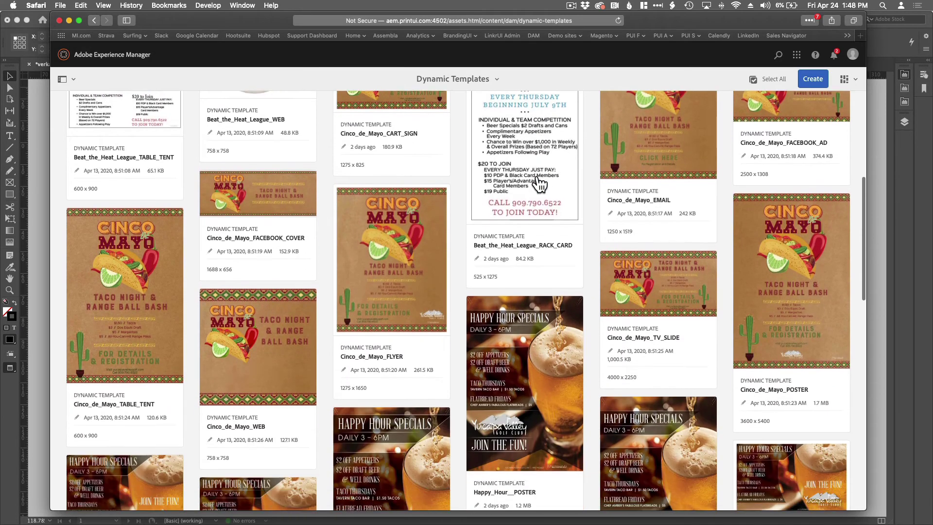
pyautogui.scroll(-9, 539, 184)
pyautogui.scroll(13, 540, 184)
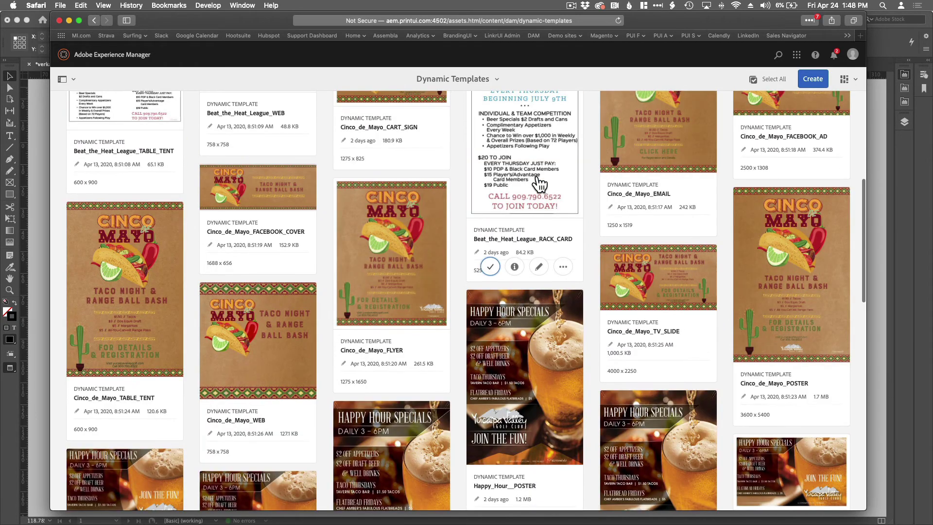
pyautogui.scroll(8, 539, 184)
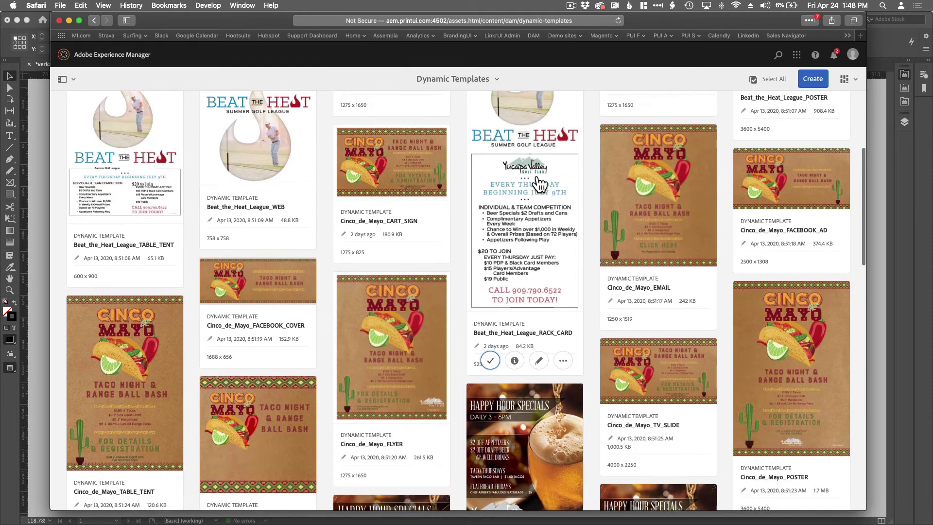
pyautogui.scroll(-6, 539, 183)
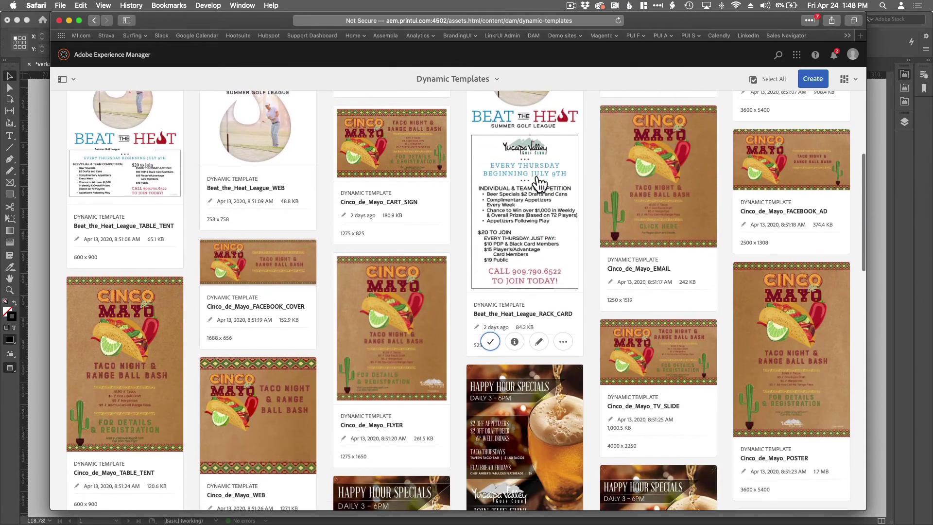
pyautogui.scroll(3, 540, 184)
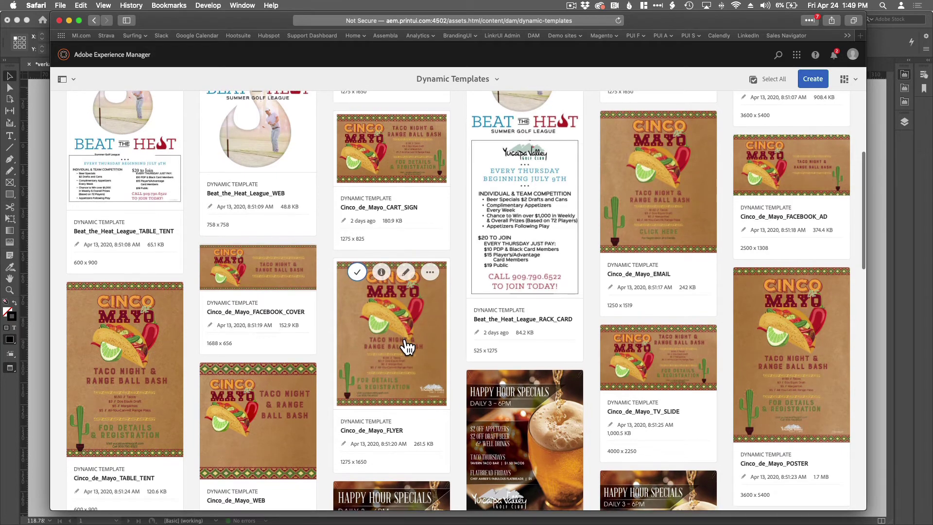
pyautogui.scroll(-1, 402, 346)
pyautogui.scroll(-3, 271, 317)
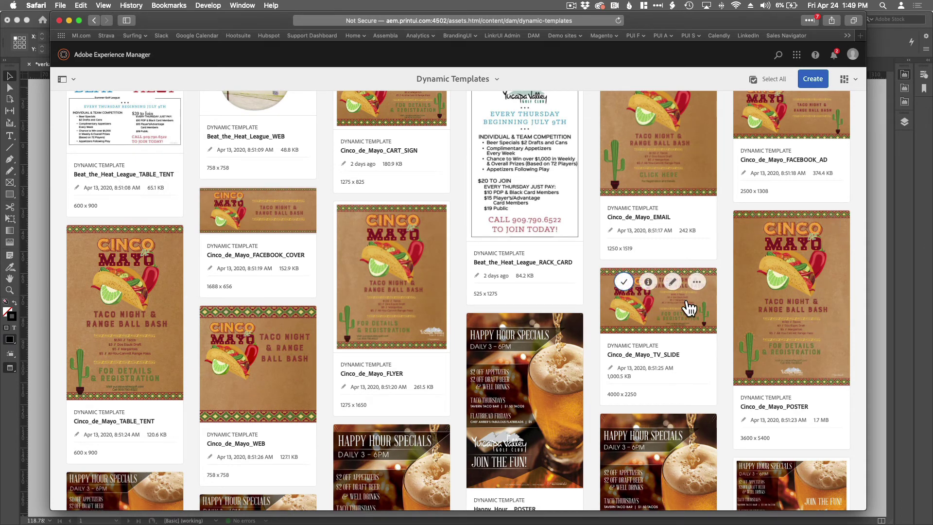
pyautogui.scroll(3, 689, 308)
pyautogui.scroll(5, 689, 308)
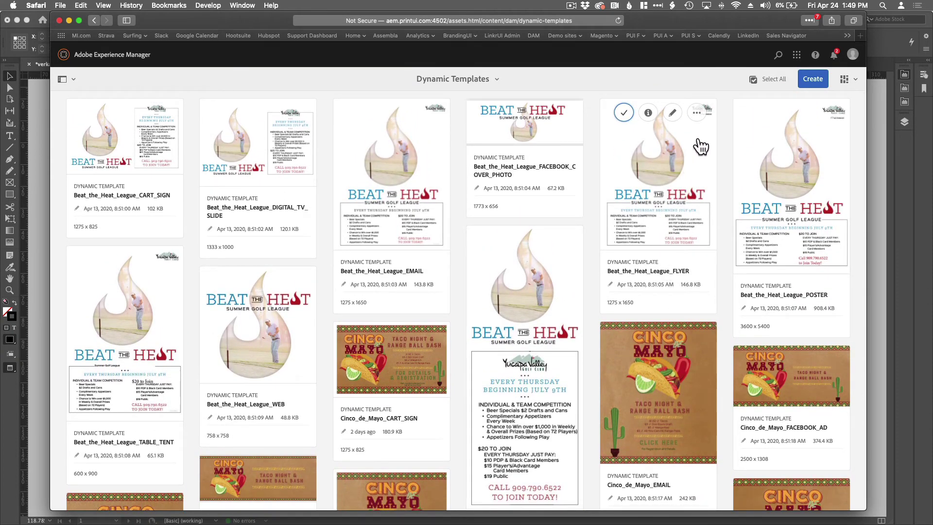
# Search the AEM assets for 'verkauft' to list the brochure template and files.
pyautogui.click(779, 56)
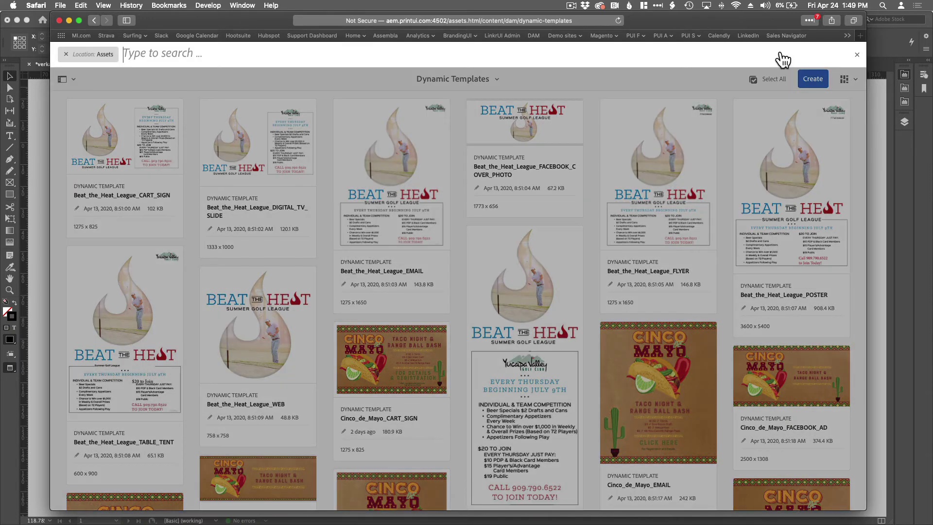
pyautogui.write('verka')
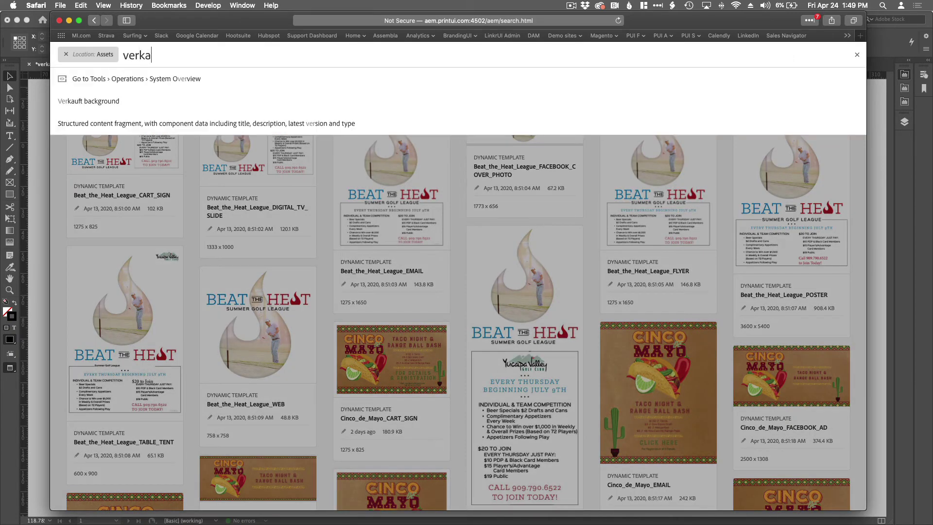
pyautogui.write('uft')
pyautogui.press('Return')
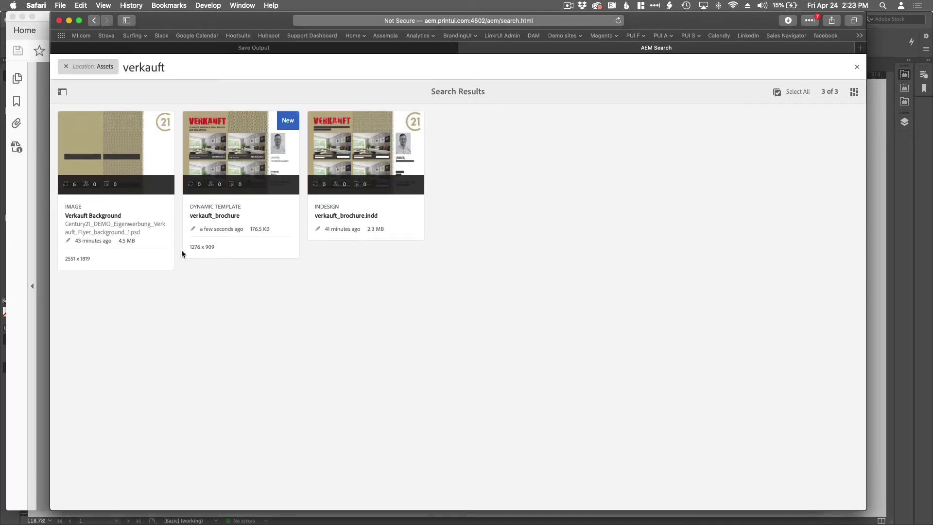
pyautogui.moveTo(197, 257)
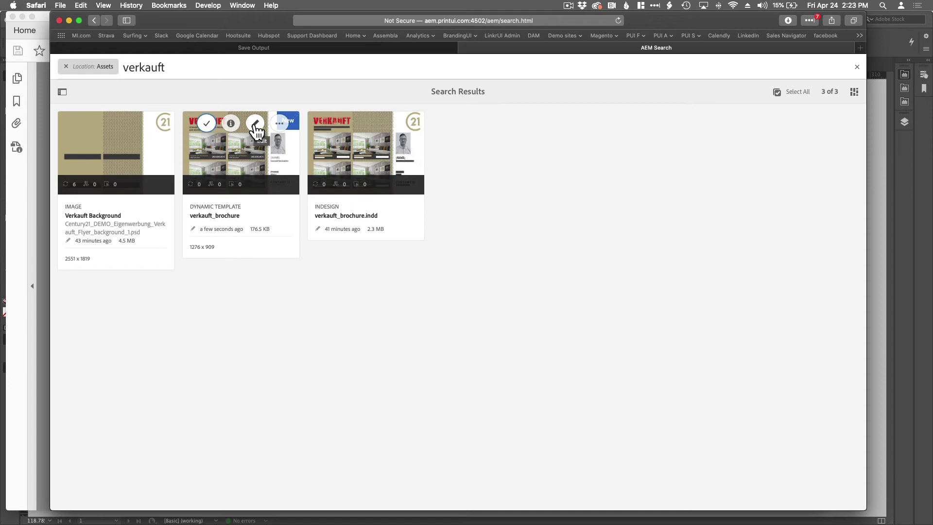
# Open the verkauft_brochure template in PrintUI and start changing the agent's portrait image.
pyautogui.click(255, 124)
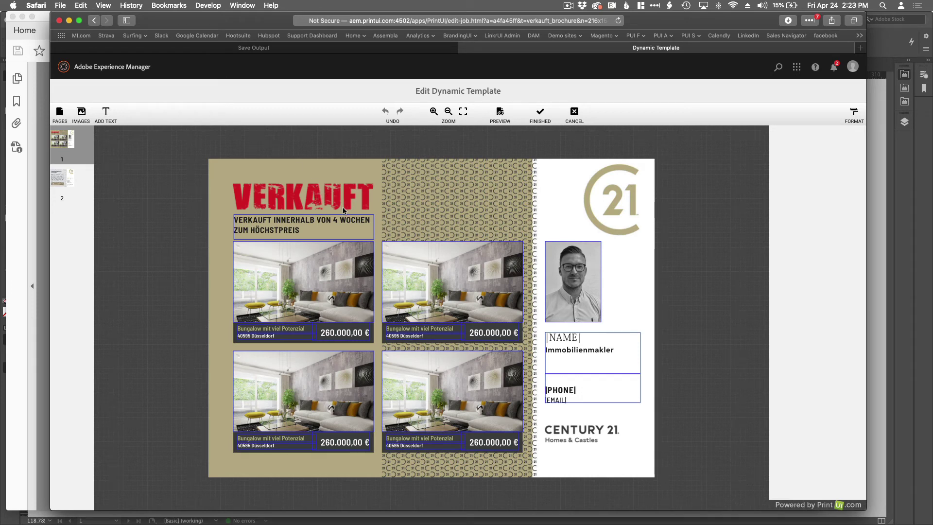
pyautogui.click(562, 270)
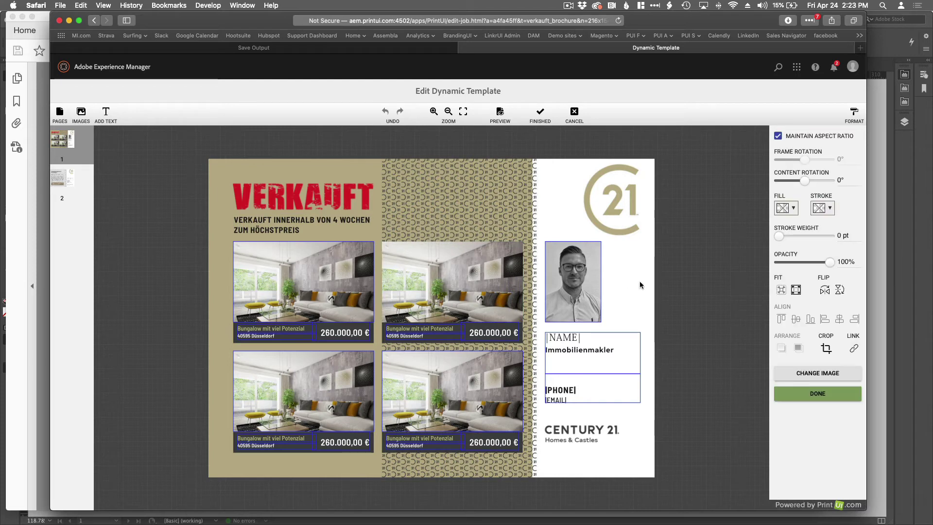
pyautogui.click(810, 376)
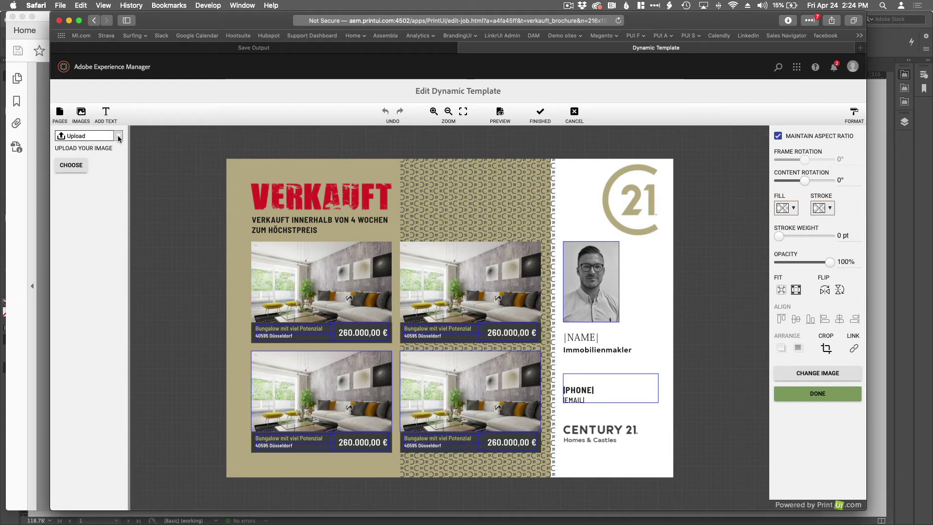
# Place John.jpg from the AEM Gallery head-shots folder into the agent headshot frame.
pyautogui.click(118, 137)
pyautogui.click(72, 159)
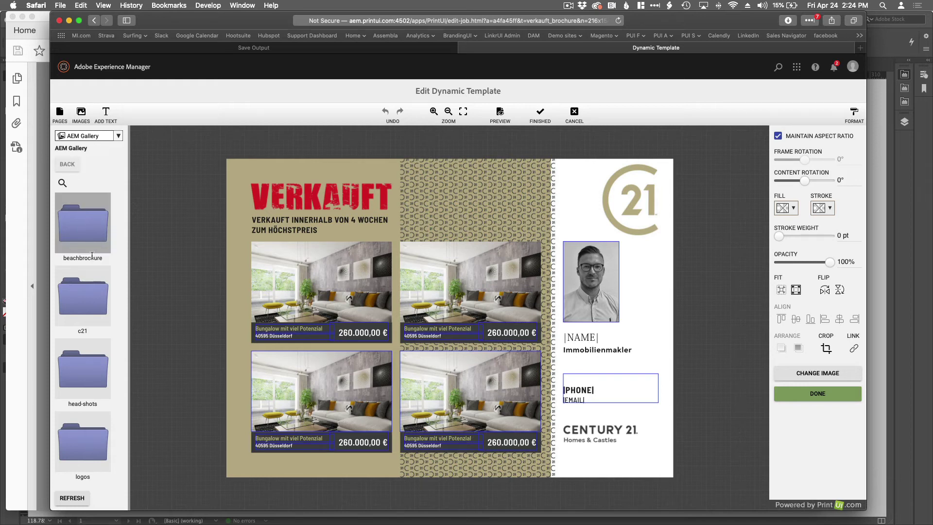
pyautogui.scroll(-3, 92, 257)
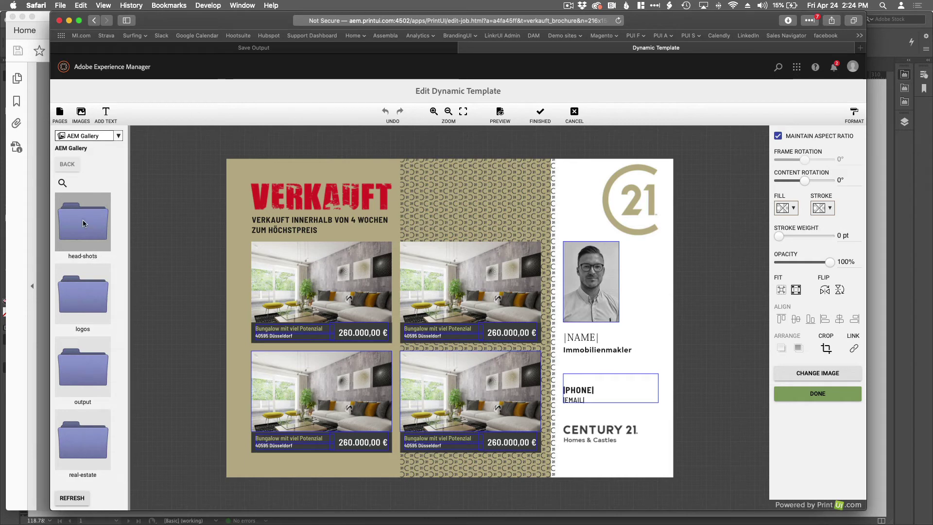
pyautogui.click(83, 223)
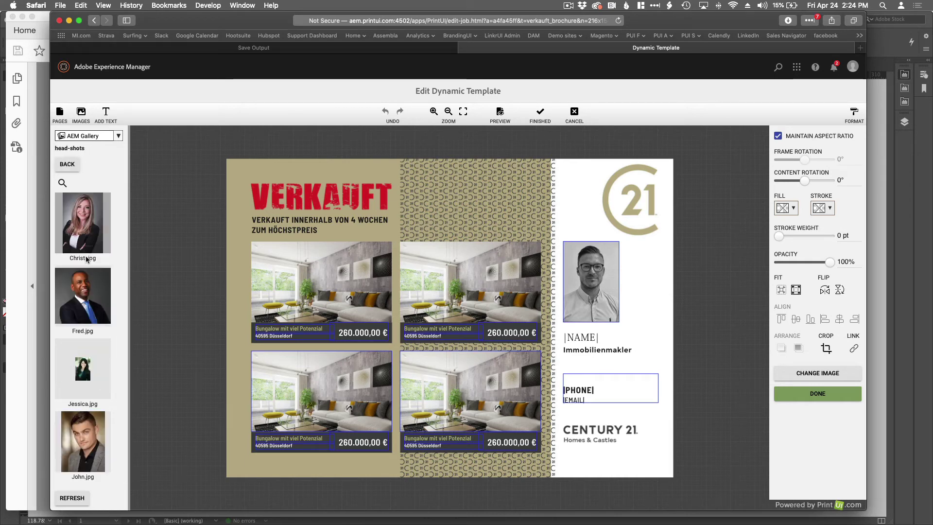
pyautogui.scroll(-5, 88, 282)
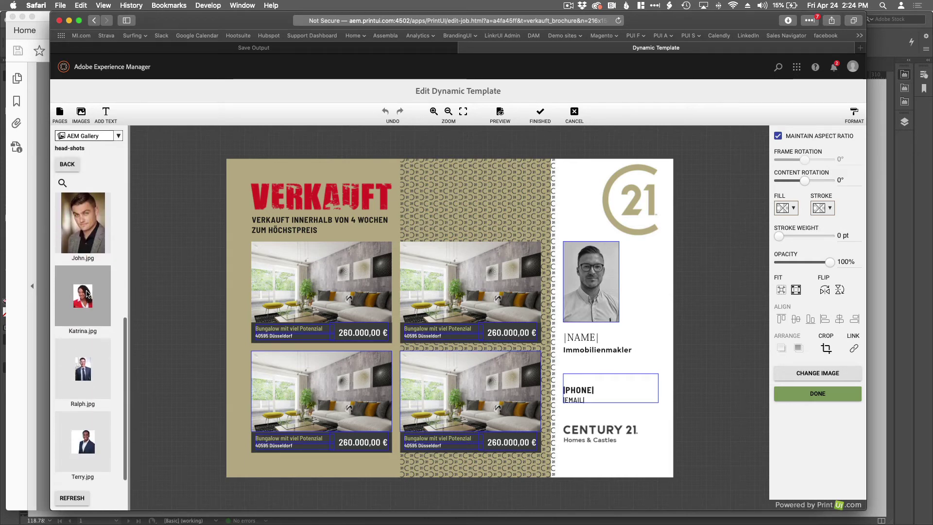
pyautogui.scroll(2, 88, 293)
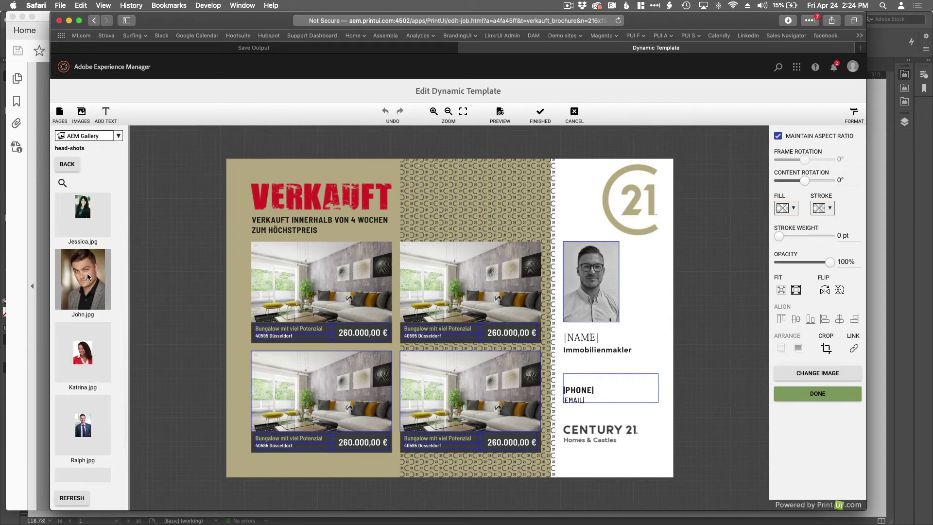
pyautogui.click(88, 274)
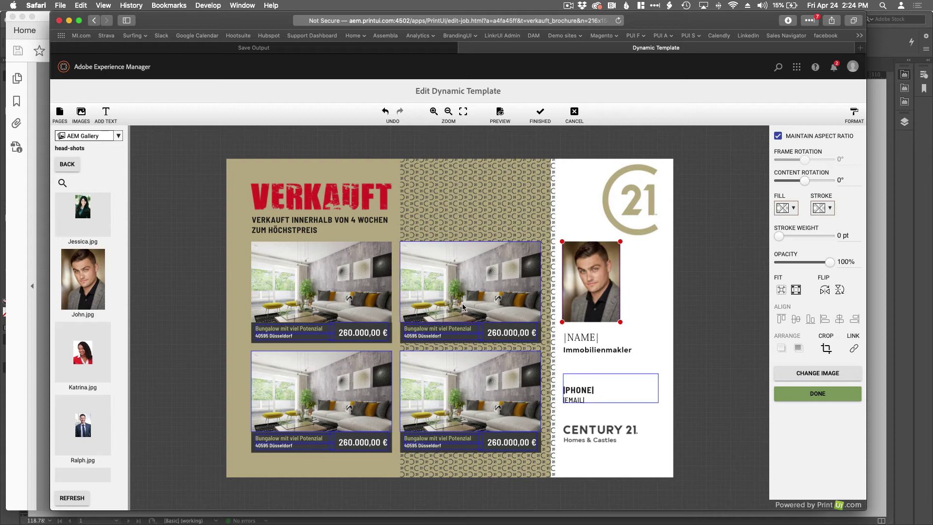
pyautogui.click(65, 165)
# Fill the four photo frames with real-estate images: exterior, sea-view room, kitchen, bedroom.
pyautogui.scroll(-1, 156, 291)
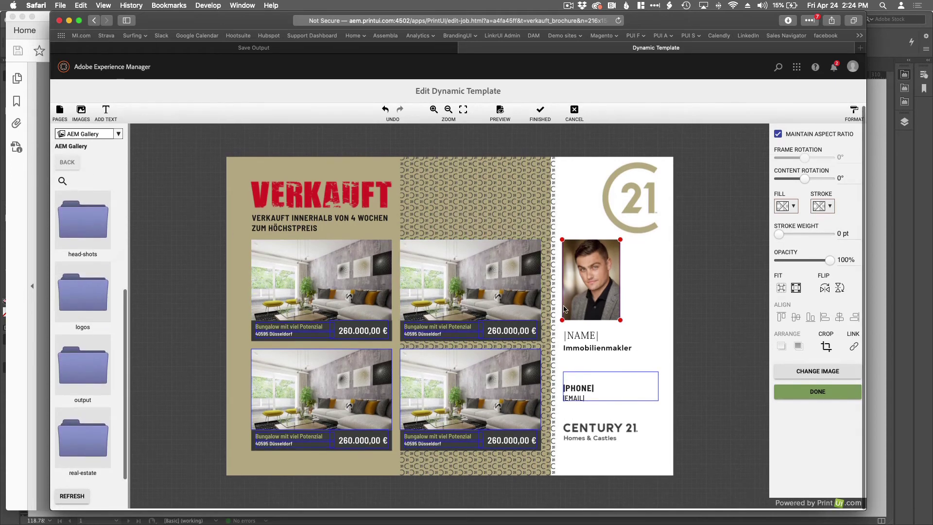
pyautogui.doubleClick(88, 438)
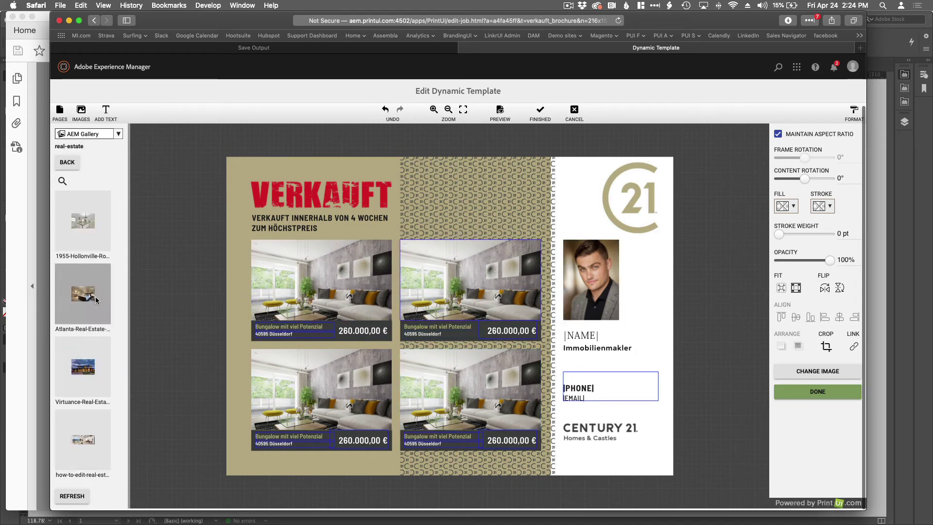
pyautogui.click(83, 367)
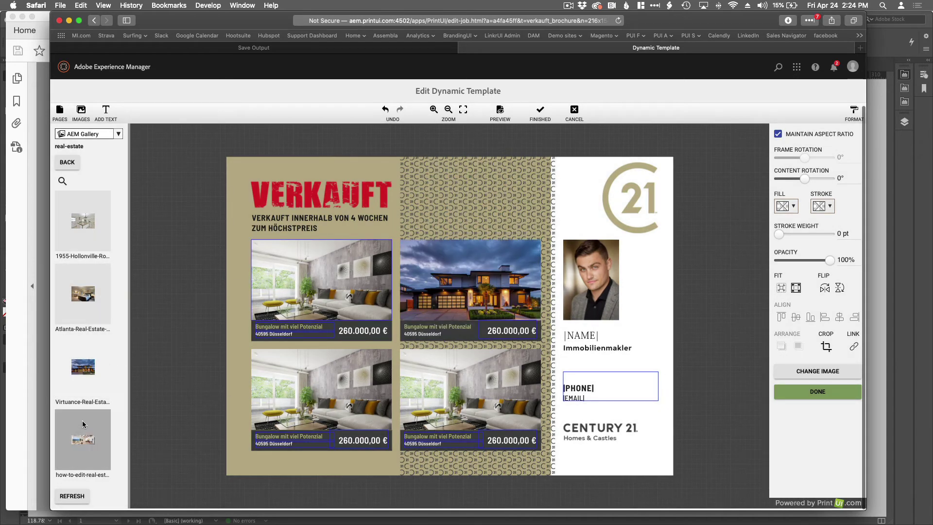
pyautogui.click(81, 440)
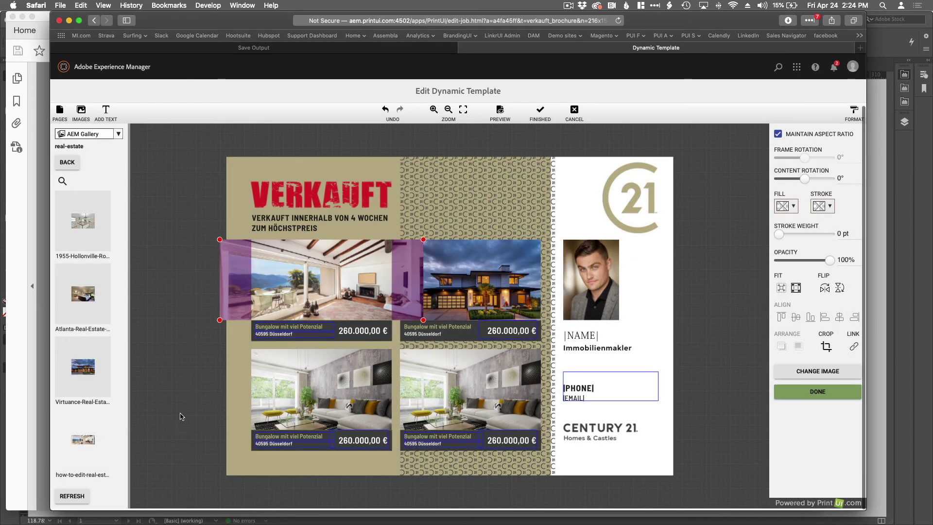
pyautogui.moveTo(335, 290); pyautogui.dragTo(352, 291)
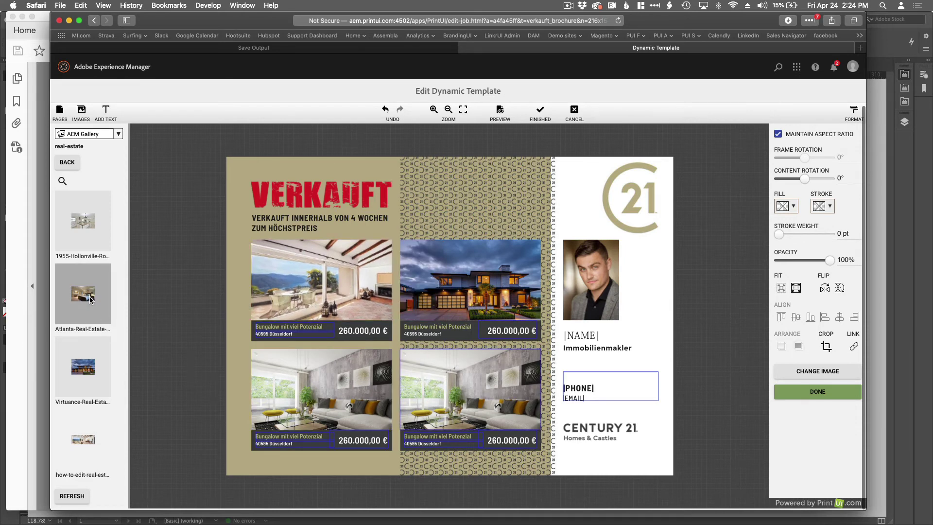
pyautogui.moveTo(83, 221); pyautogui.dragTo(468, 389)
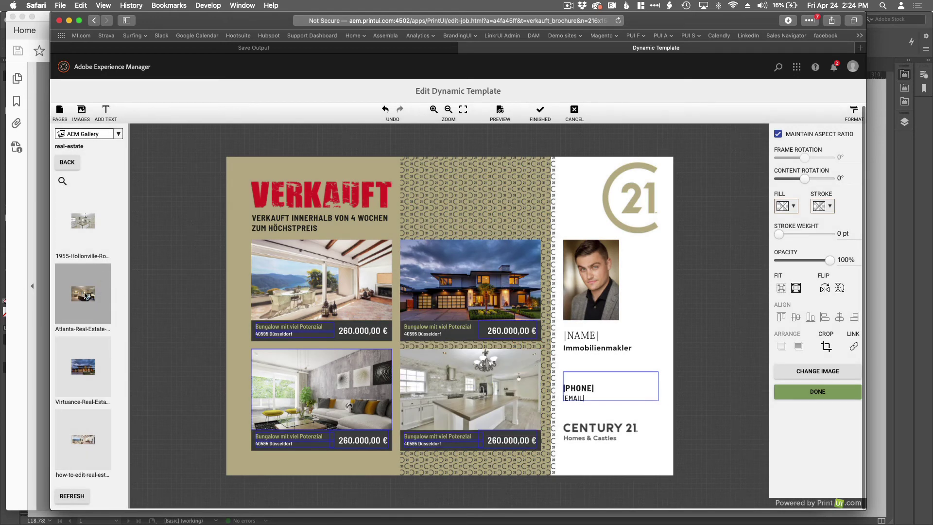
pyautogui.click(85, 295)
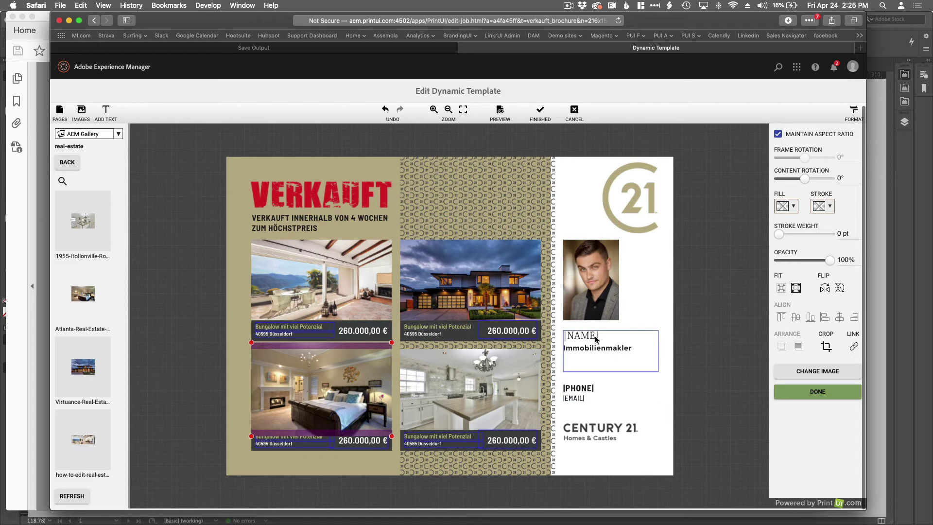
# Replace the NAME placeholder with the agent's full name, correcting the surname spelling.
pyautogui.click(589, 351)
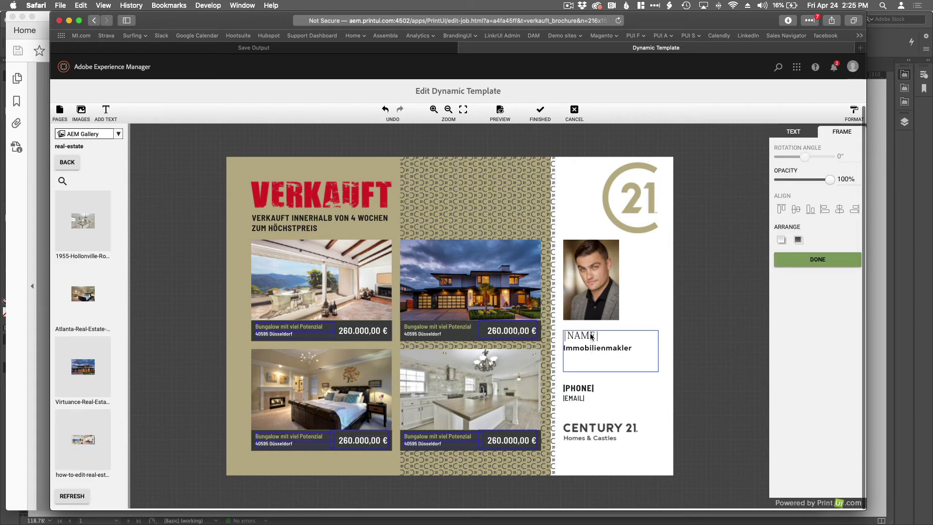
pyautogui.doubleClick(591, 335)
pyautogui.click(599, 336)
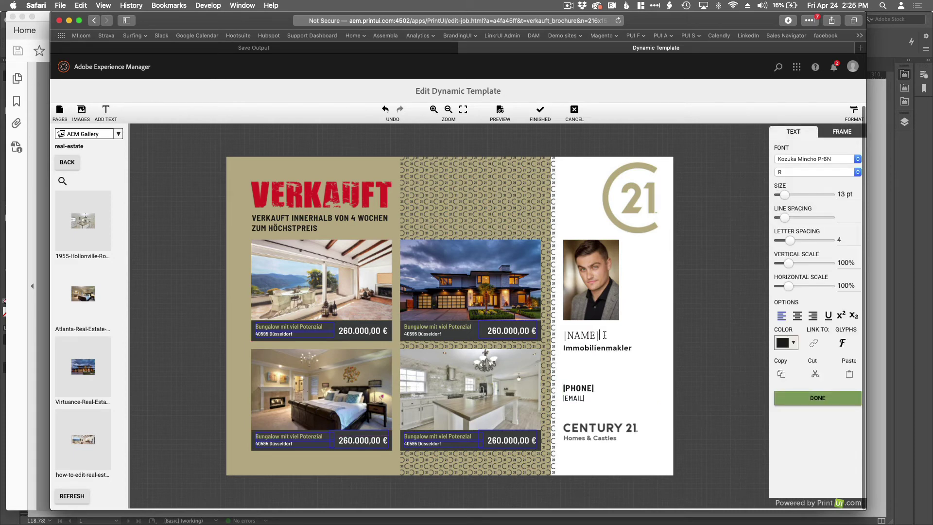
pyautogui.press('BackSpace')
pyautogui.press('BackSpace')
pyautogui.press('BackSpace')
pyautogui.press('BackSpace')
pyautogui.press('BackSpace')
pyautogui.press('BackSpace')
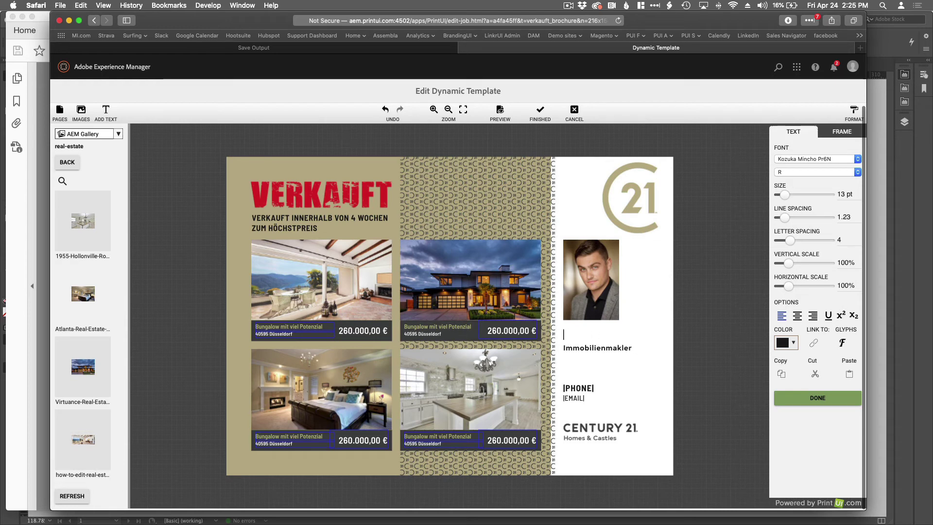
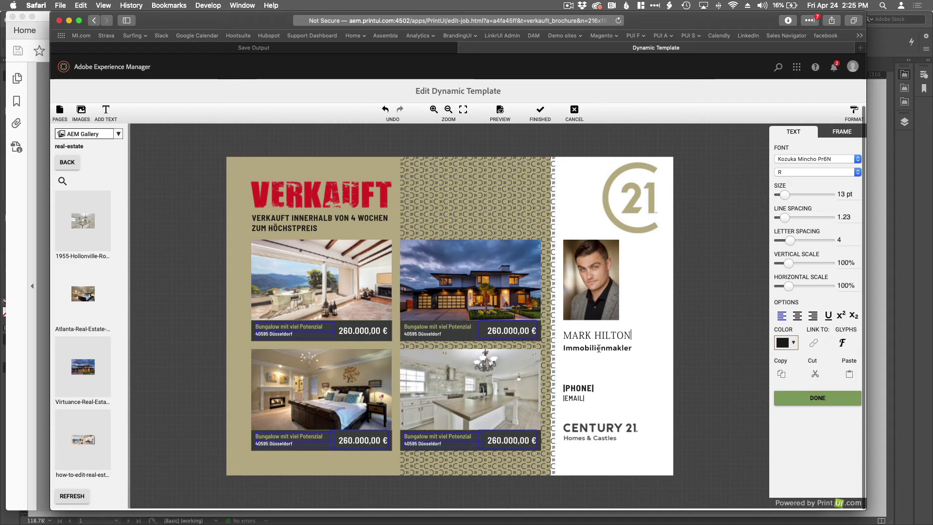
# Replace the PHONE and EMAIL placeholders with the agent's phone number and e-mail address.
pyautogui.click(587, 389)
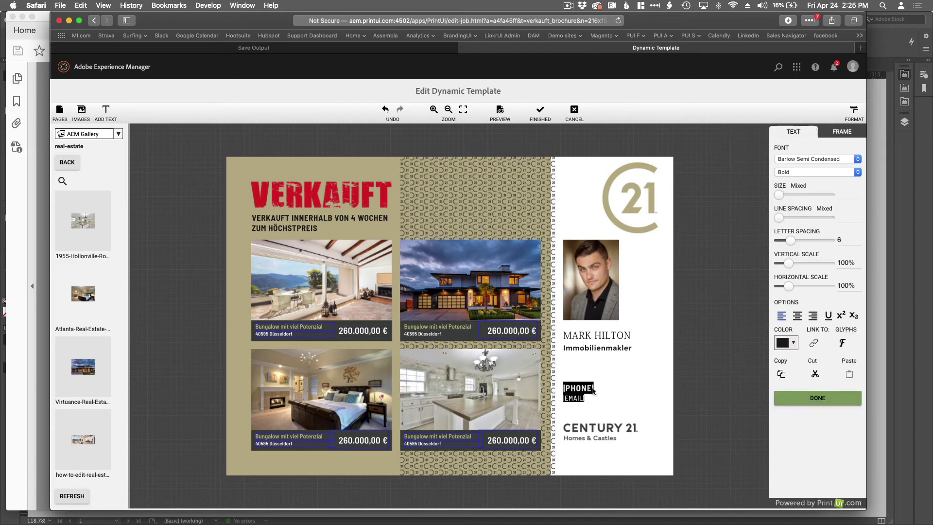
pyautogui.doubleClick(592, 389)
pyautogui.press('Right')
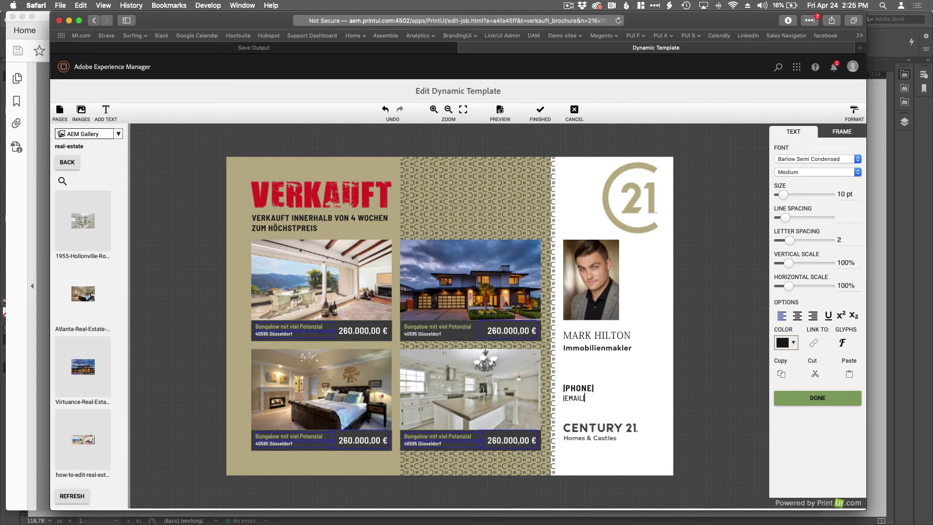
pyautogui.click(563, 387)
pyautogui.click(582, 387)
pyautogui.press('BackSpace')
pyautogui.press('BackSpace')
pyautogui.press('BackSpace')
pyautogui.press('BackSpace')
pyautogui.press('BackSpace')
pyautogui.press('BackSpace')
pyautogui.press('BackSpace')
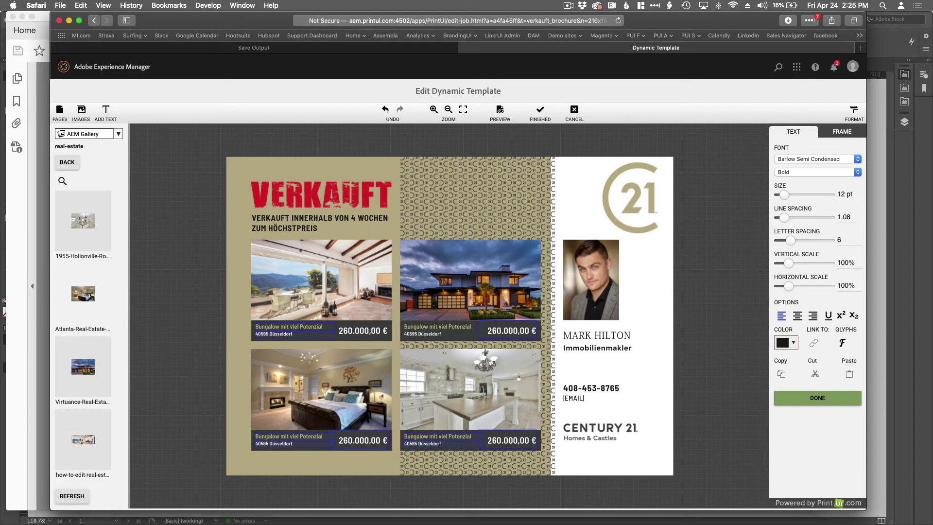
pyautogui.click(584, 398)
pyautogui.press('BackSpace')
pyautogui.press('BackSpace')
pyautogui.press('BackSpace')
pyautogui.press('BackSpace')
pyautogui.press('BackSpace')
pyautogui.press('BackSpace')
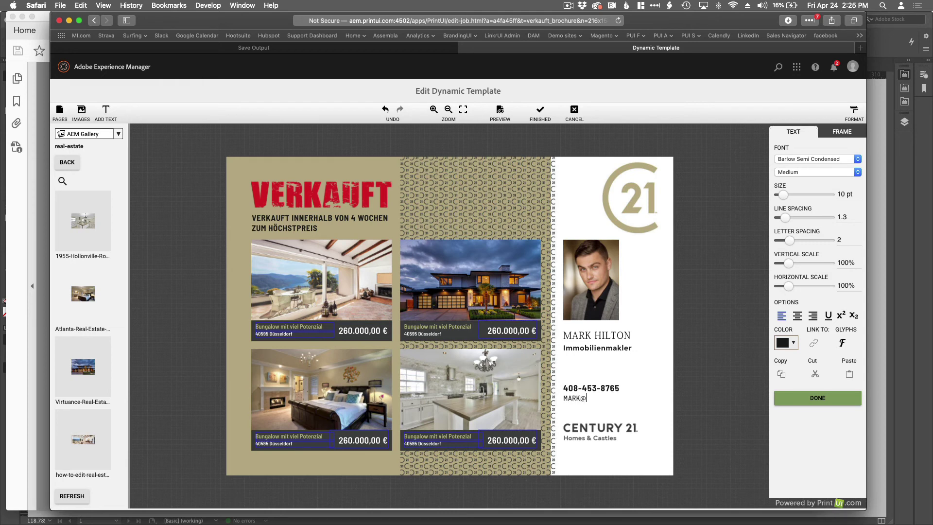
# Preview the brochure, then mark it FINISHED and confirm despite unchecked pages.
pyautogui.click(501, 116)
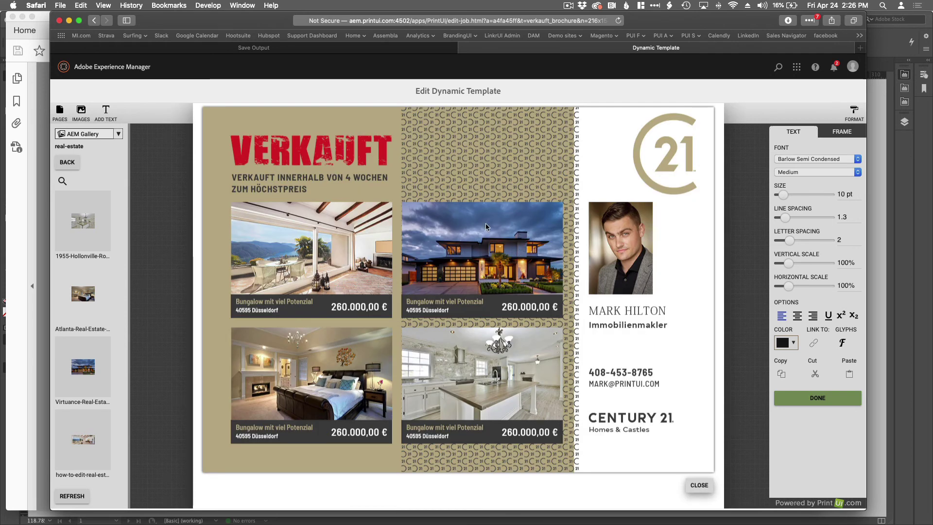
pyautogui.click(696, 486)
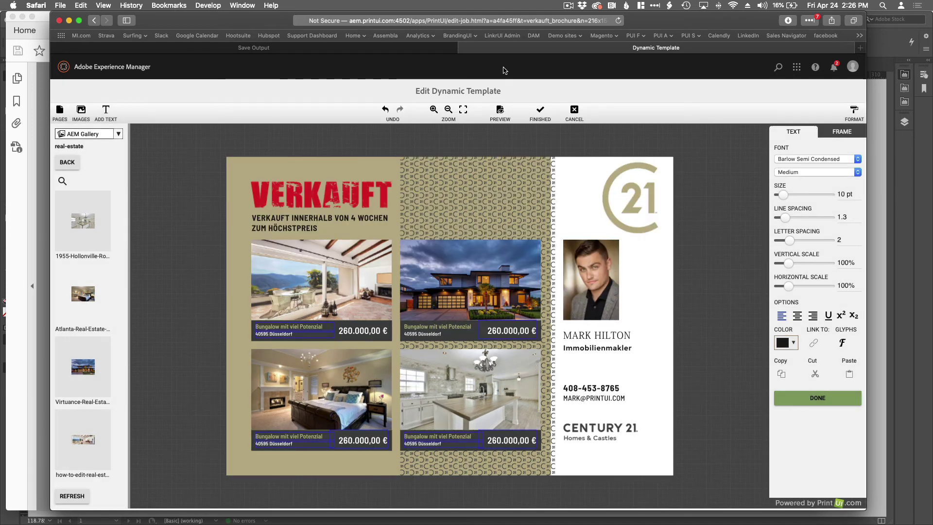
pyautogui.click(539, 112)
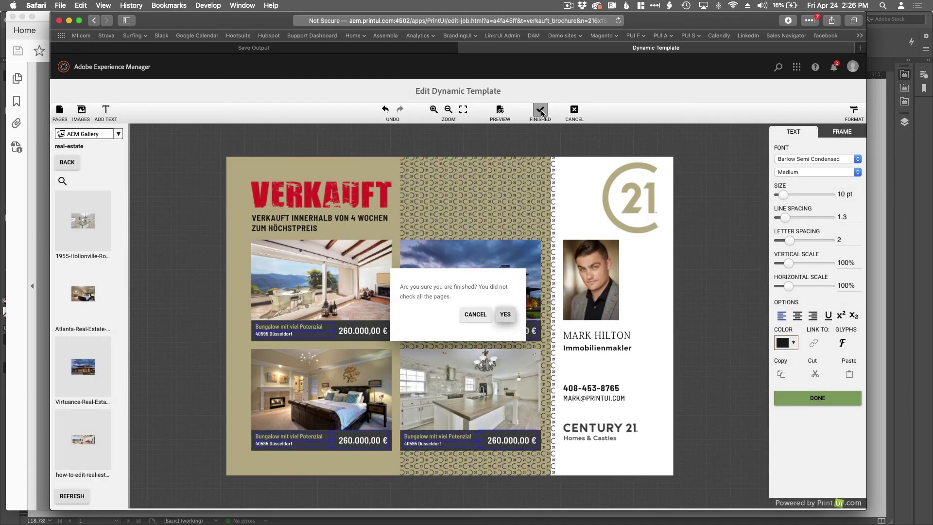
pyautogui.click(505, 315)
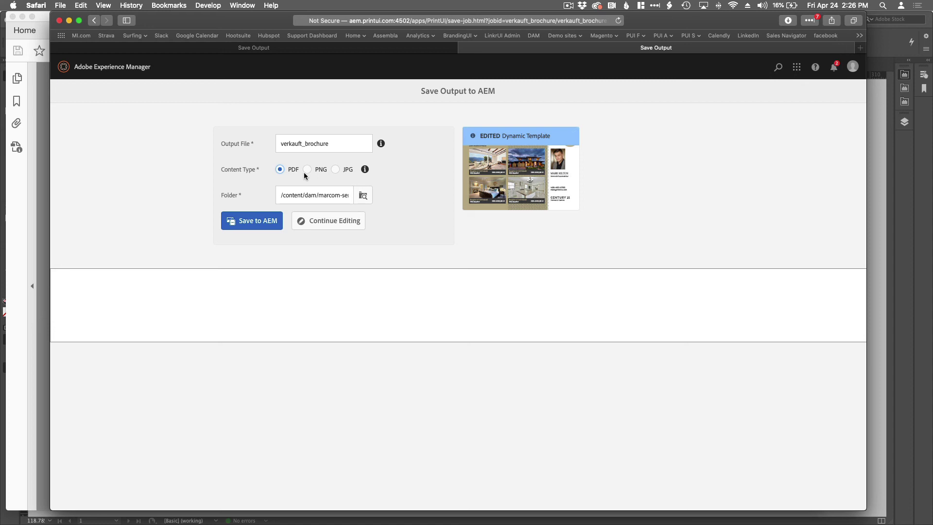
# Save verkauft_brochure as PDF to the Marcom Services Output folder and view its assets.
pyautogui.click(361, 195)
pyautogui.click(270, 254)
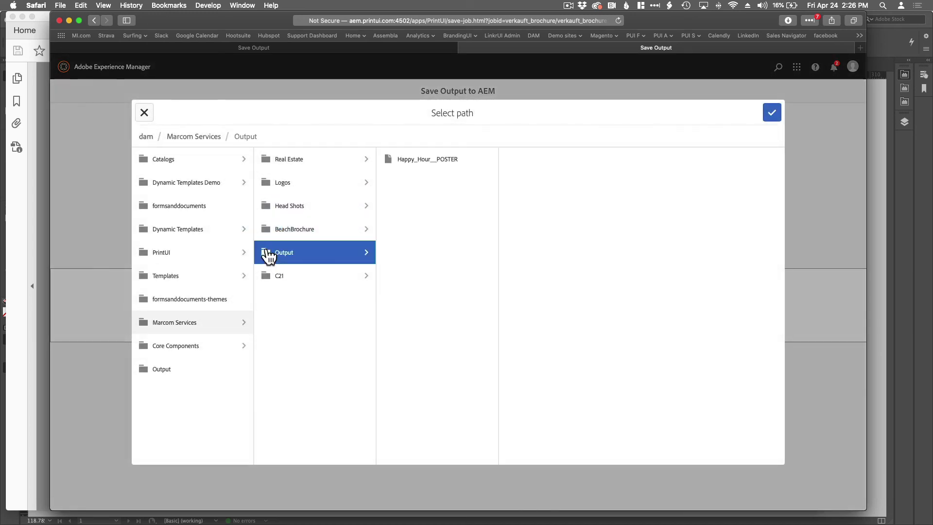
pyautogui.click(771, 113)
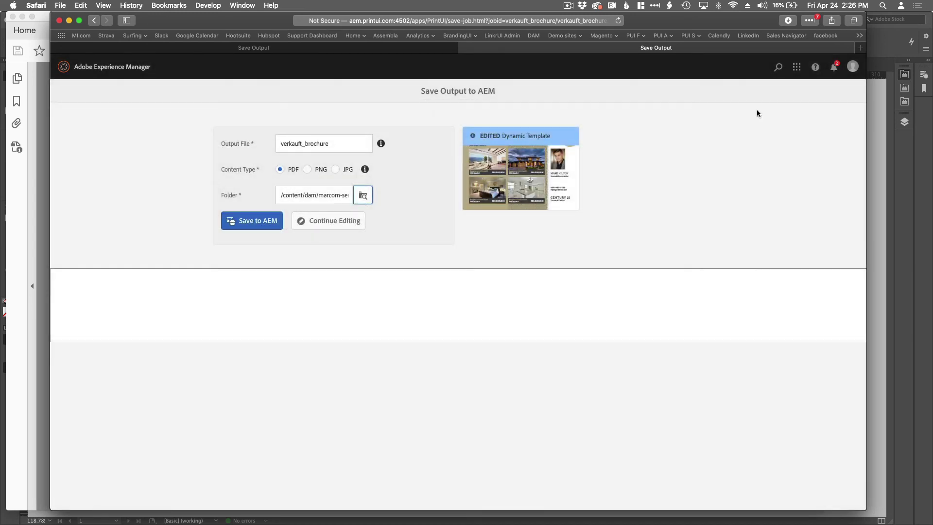
pyautogui.click(257, 221)
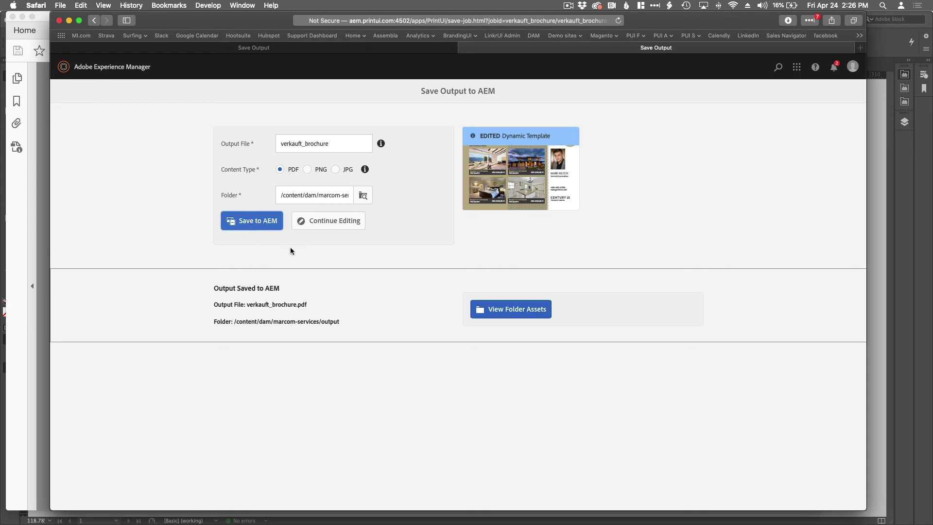
pyautogui.click(505, 314)
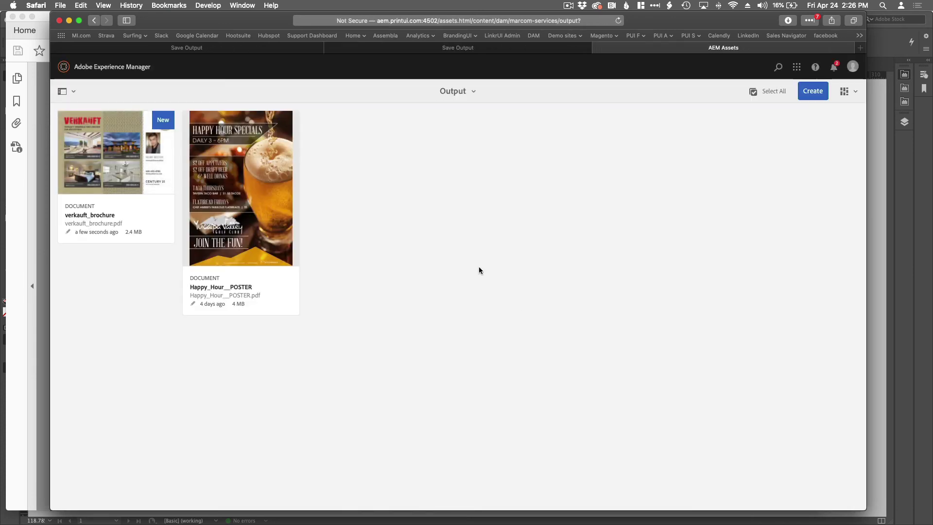
# Download the verkauft_brochure PDF from its asset details page.
pyautogui.moveTo(105, 195)
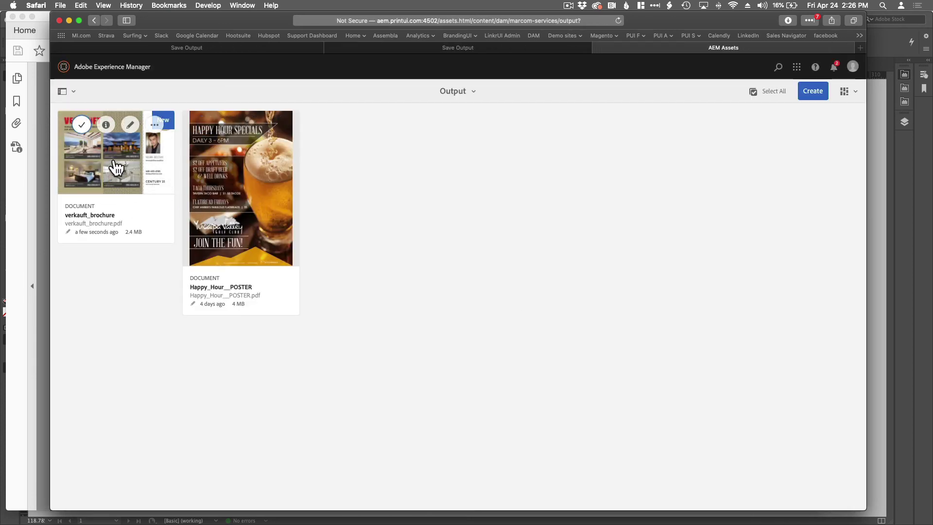
pyautogui.click(114, 159)
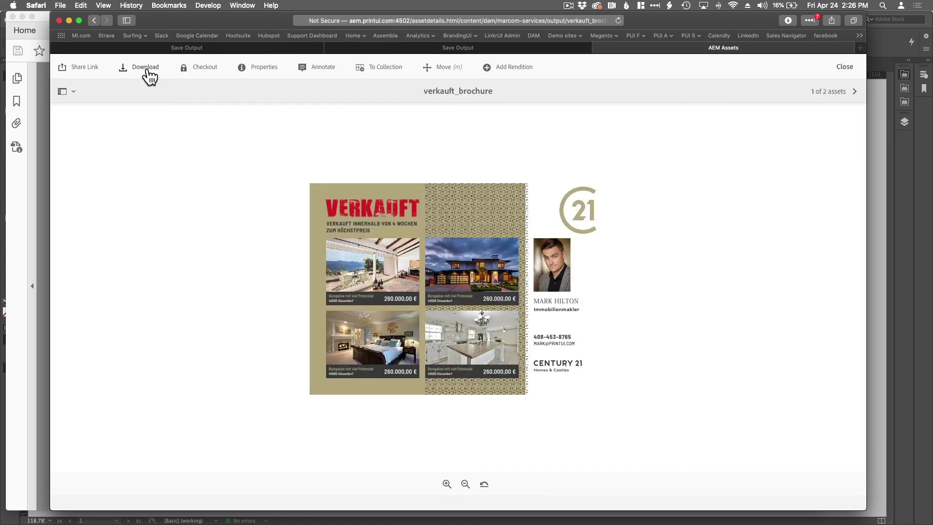
pyautogui.click(148, 73)
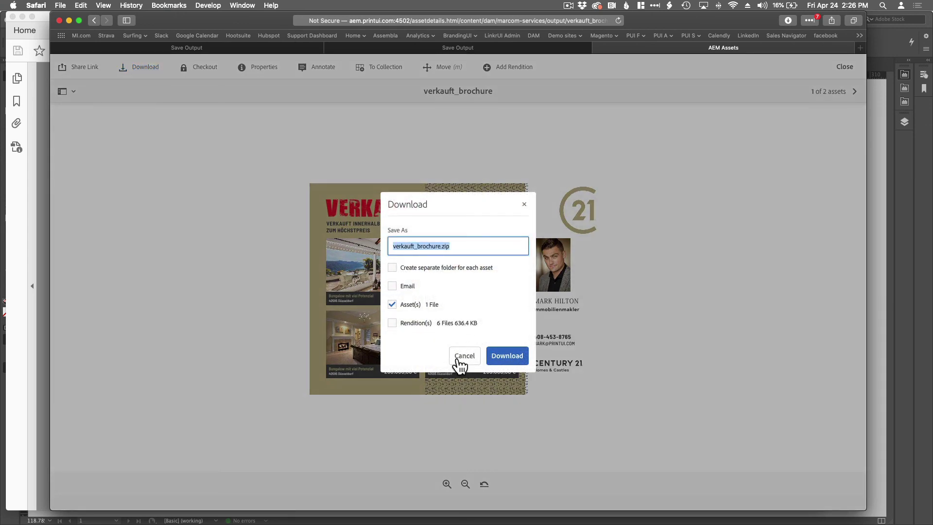
pyautogui.click(505, 357)
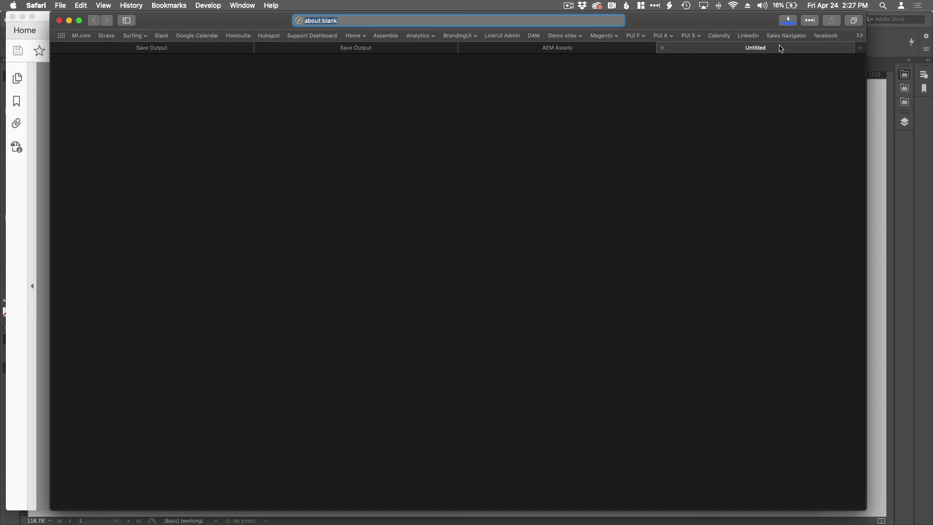
# Open verkauft_brochure-4.pdf in Acrobat, zoom in twice, then return to Safari.
pyautogui.click(788, 20)
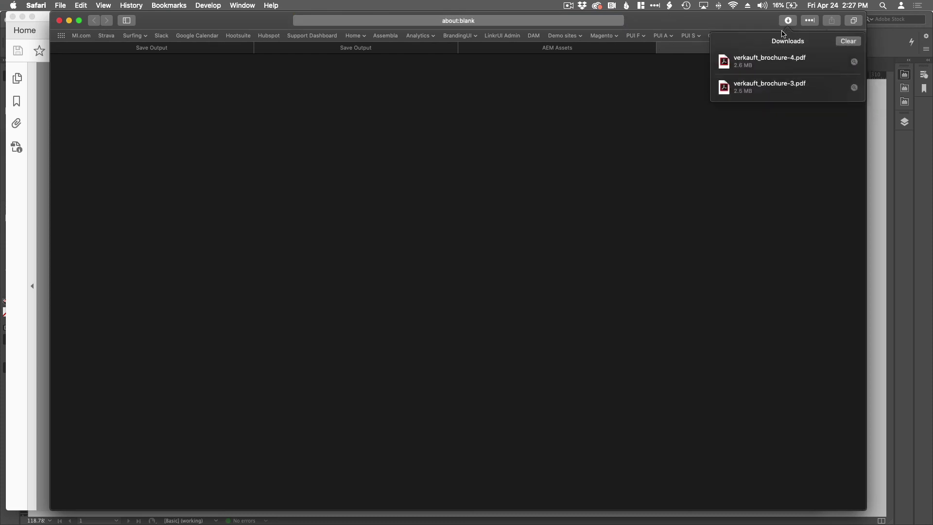
pyautogui.doubleClick(748, 56)
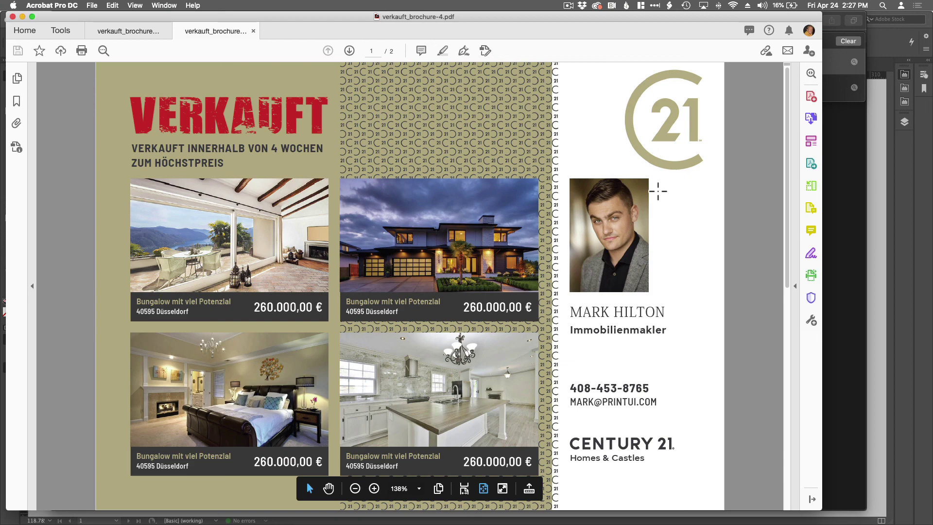
pyautogui.click(374, 489)
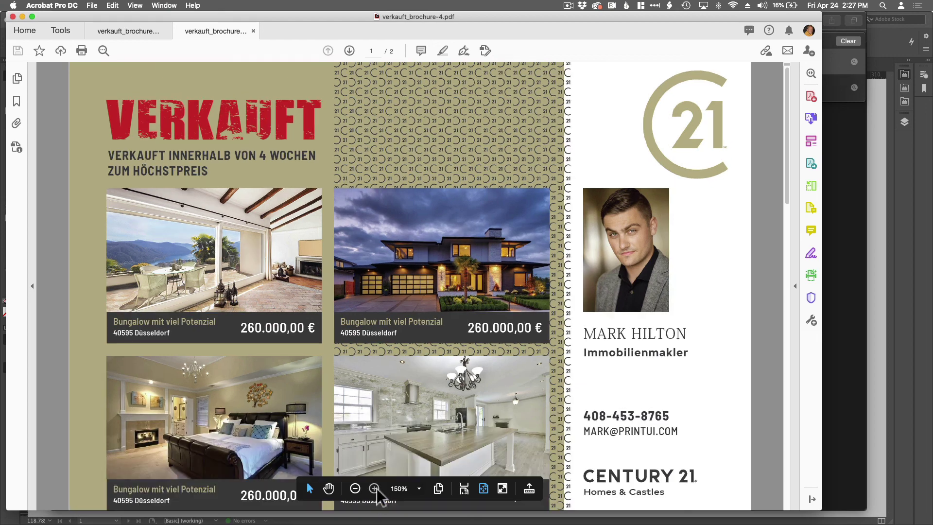
pyautogui.click(374, 489)
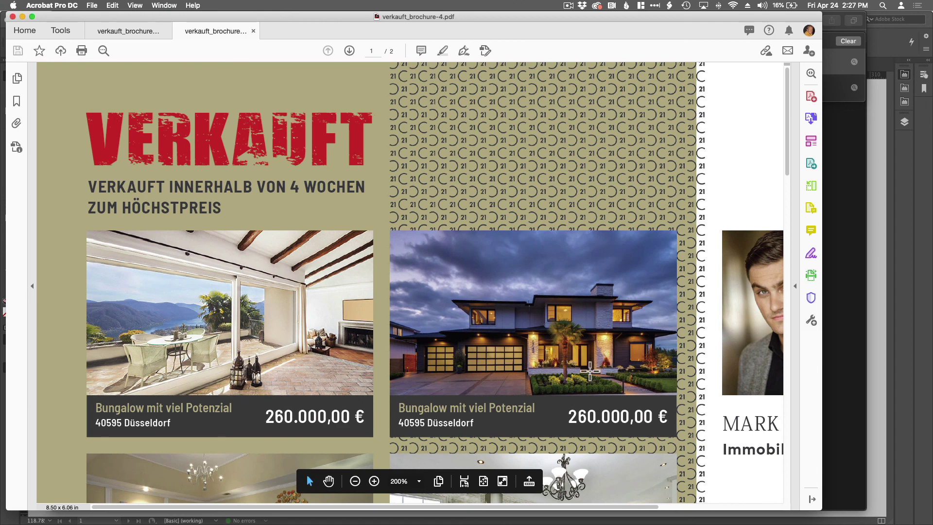
pyautogui.press('super+Tab')
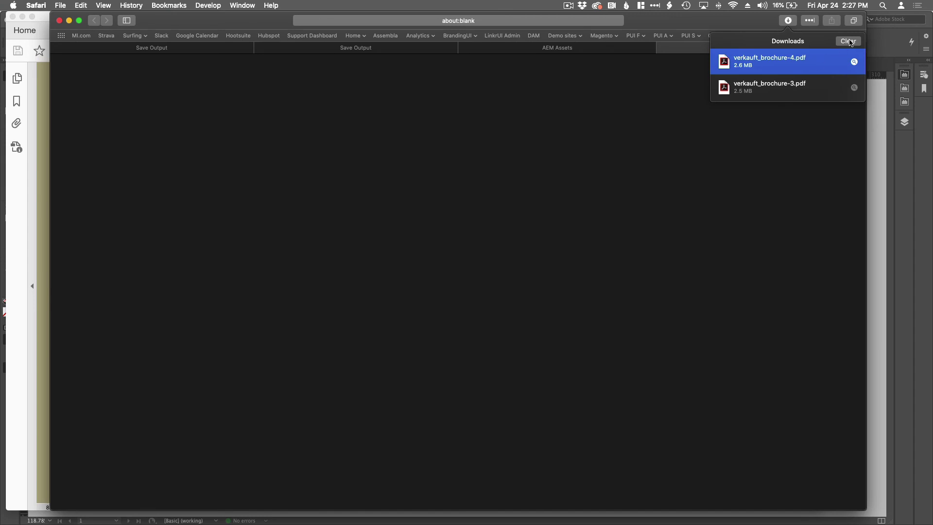
# Clear Safari's downloads list and return to the Save Output tab.
pyautogui.click(849, 42)
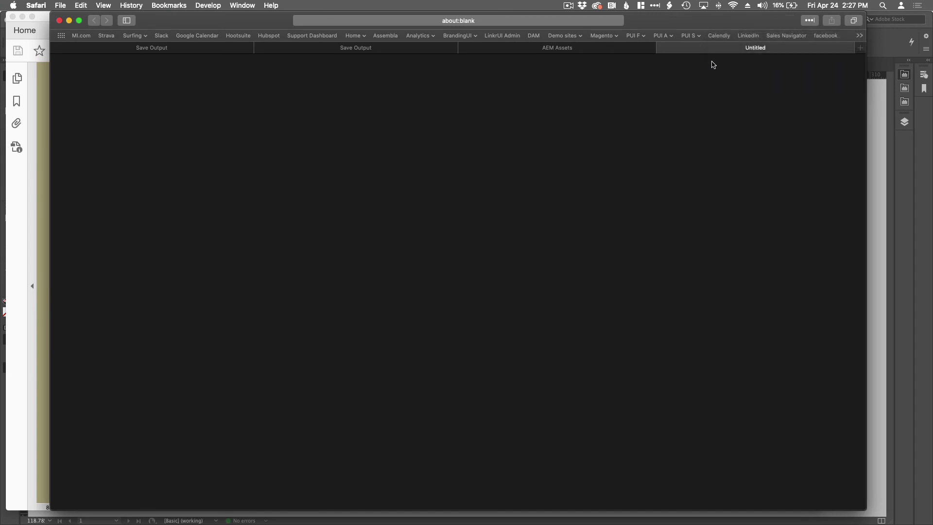
pyautogui.click(343, 50)
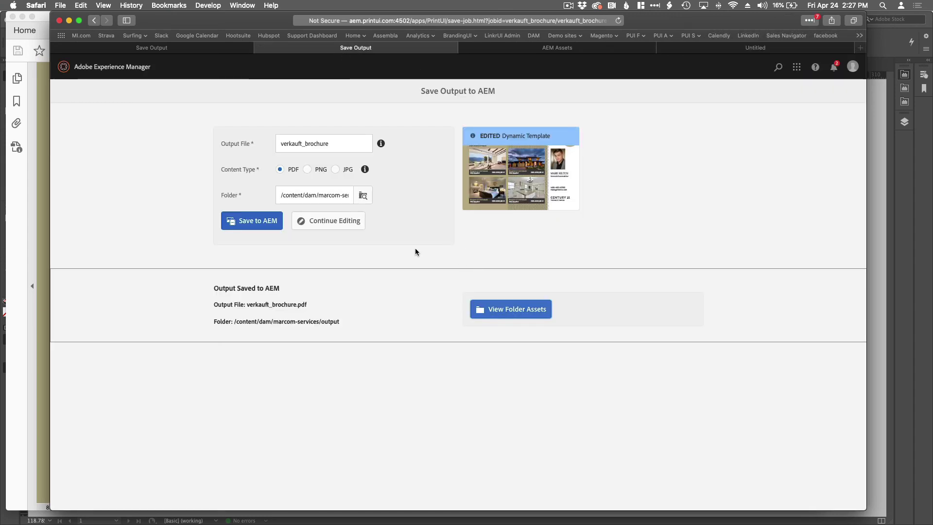